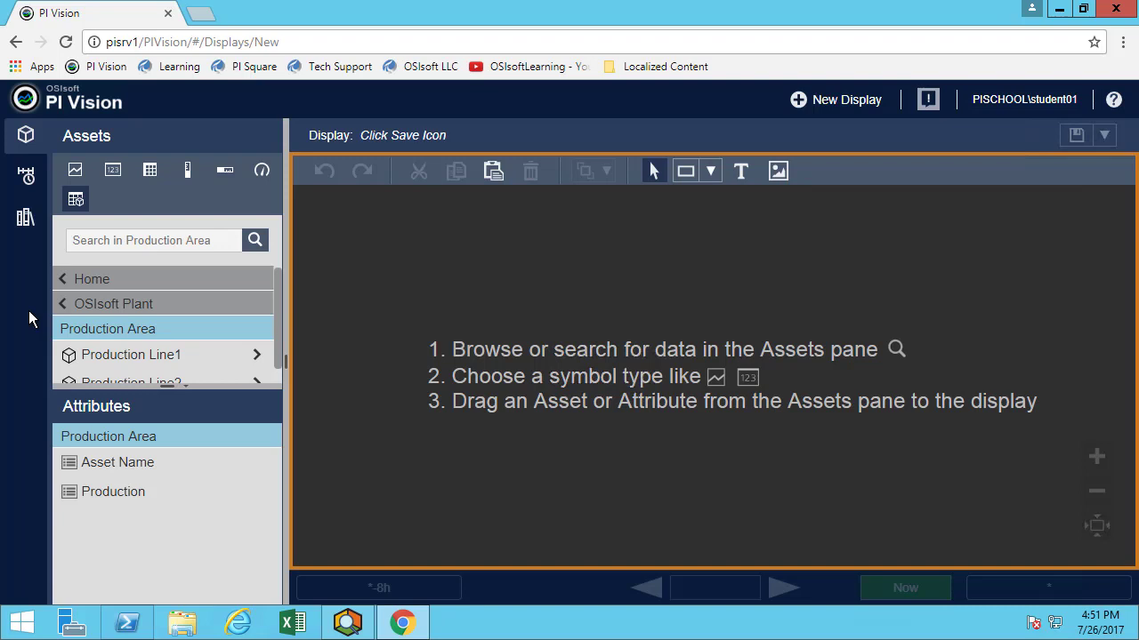
# Search assets for 'mix* ta*' and show Mixing Tank1's attributes from the results
pyautogui.click(130, 242)
pyautogui.write('mix* ta*')
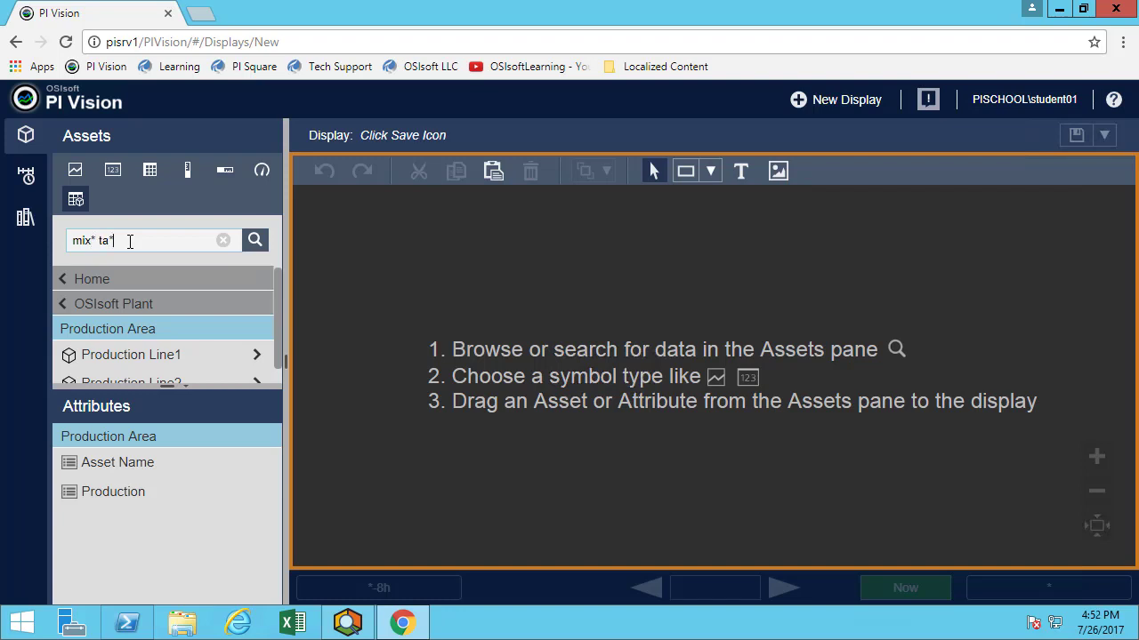
pyautogui.press('Return')
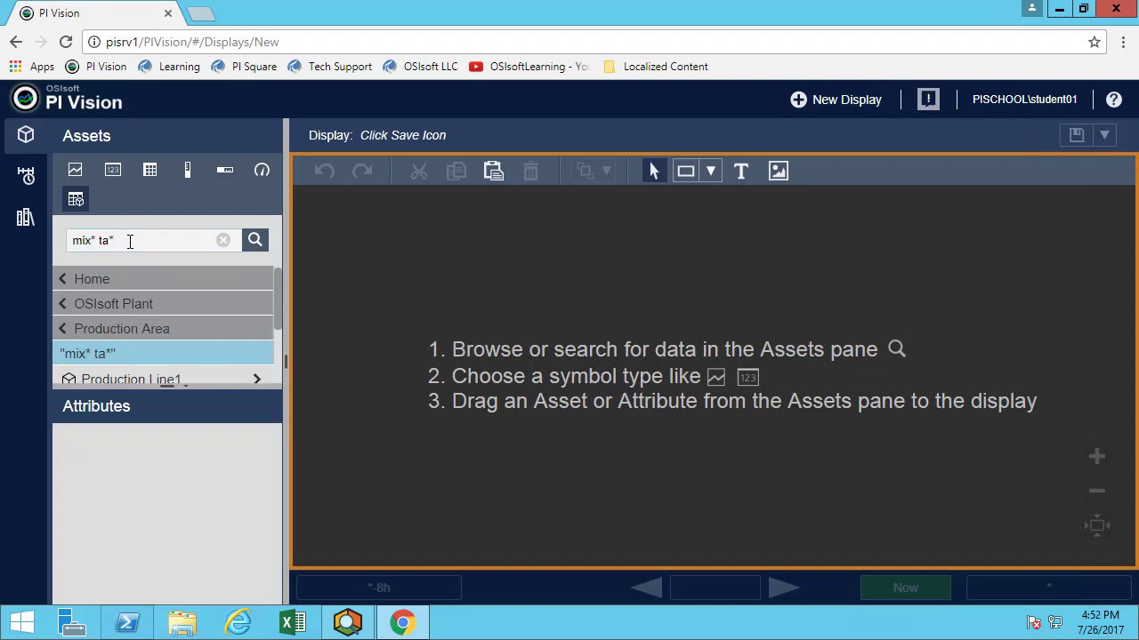
pyautogui.scroll(-1, 120, 362)
pyautogui.click(128, 331)
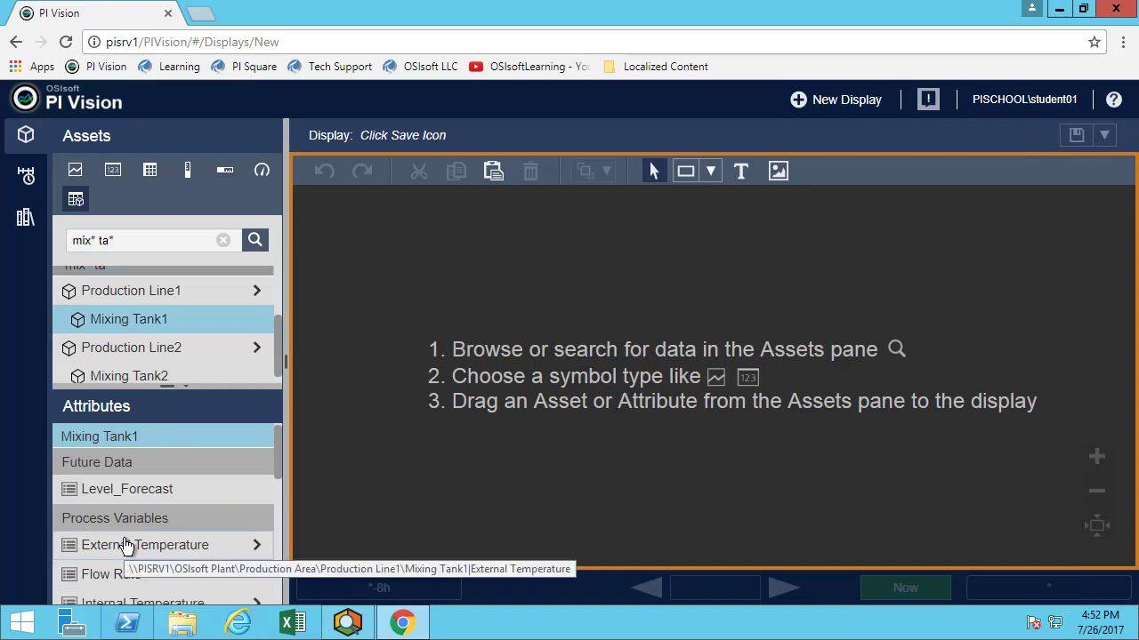
# Drop a trend of External Temperature and Internal Temperature onto the empty display
pyautogui.click(75, 171)
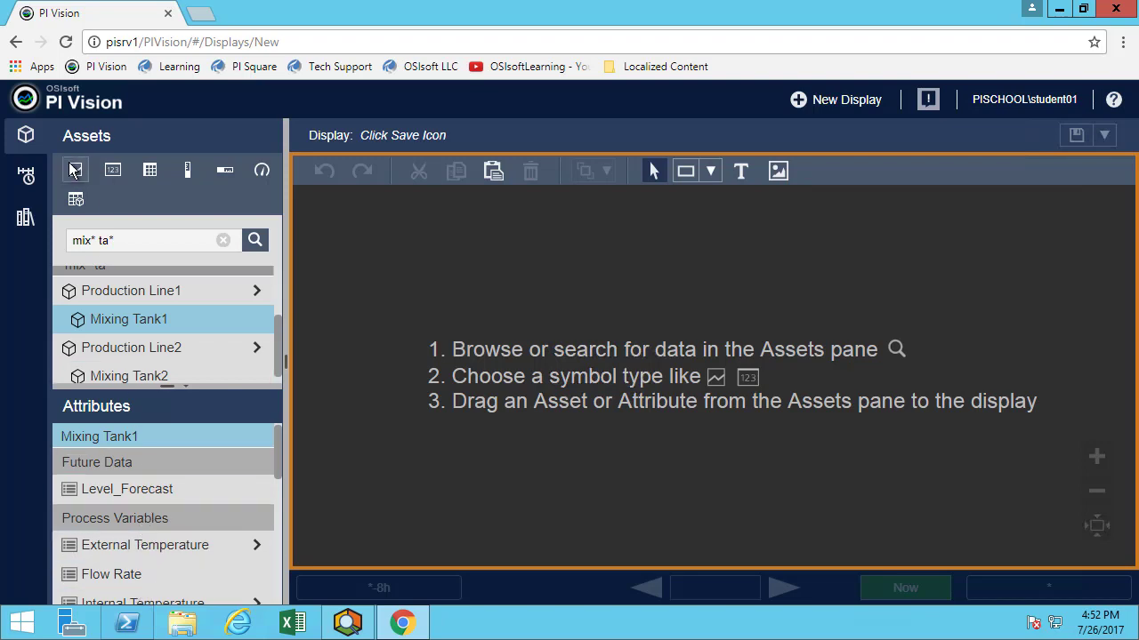
pyautogui.scroll(-1, 153, 489)
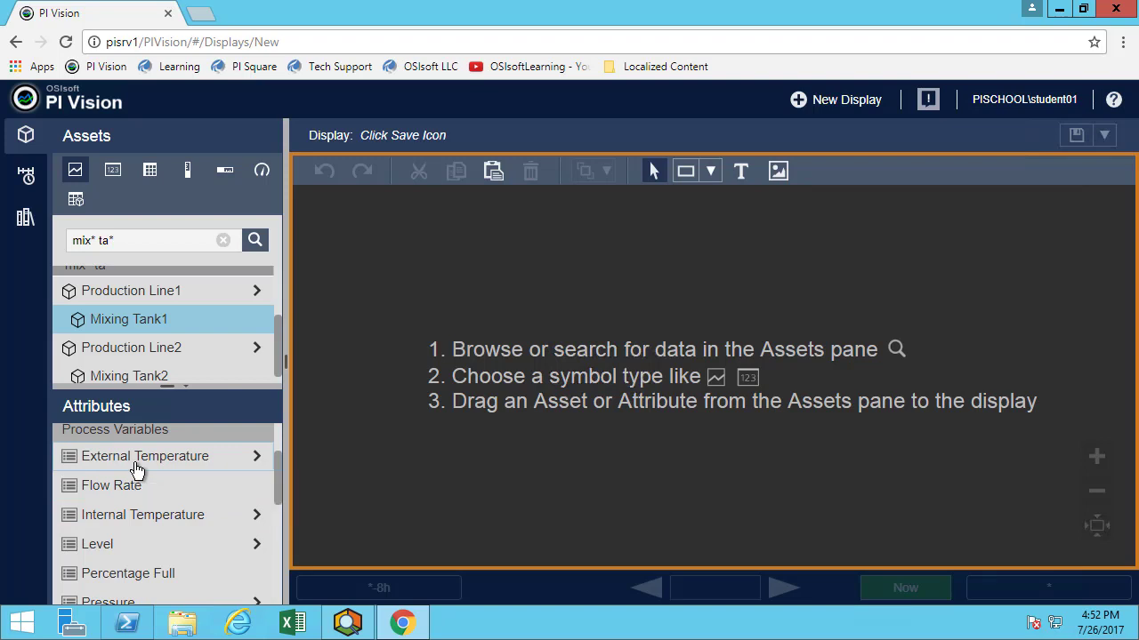
pyautogui.click(138, 469)
pyautogui.keyDown('ctrl'); pyautogui.click(139, 518); pyautogui.keyUp('ctrl')
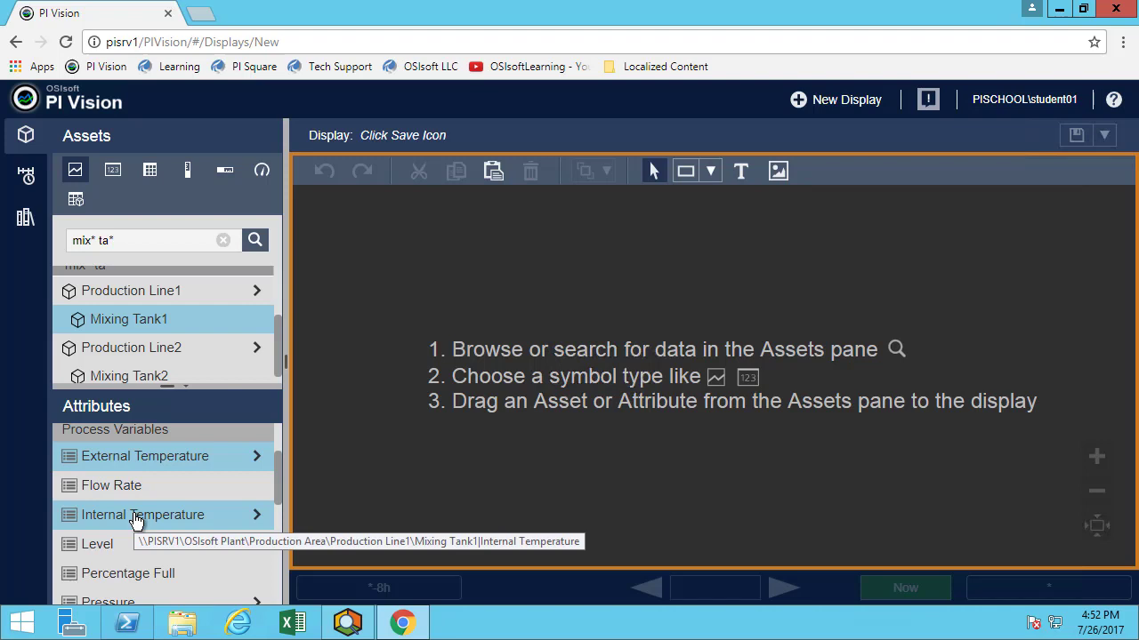
pyautogui.moveTo(135, 521); pyautogui.dragTo(376, 234)
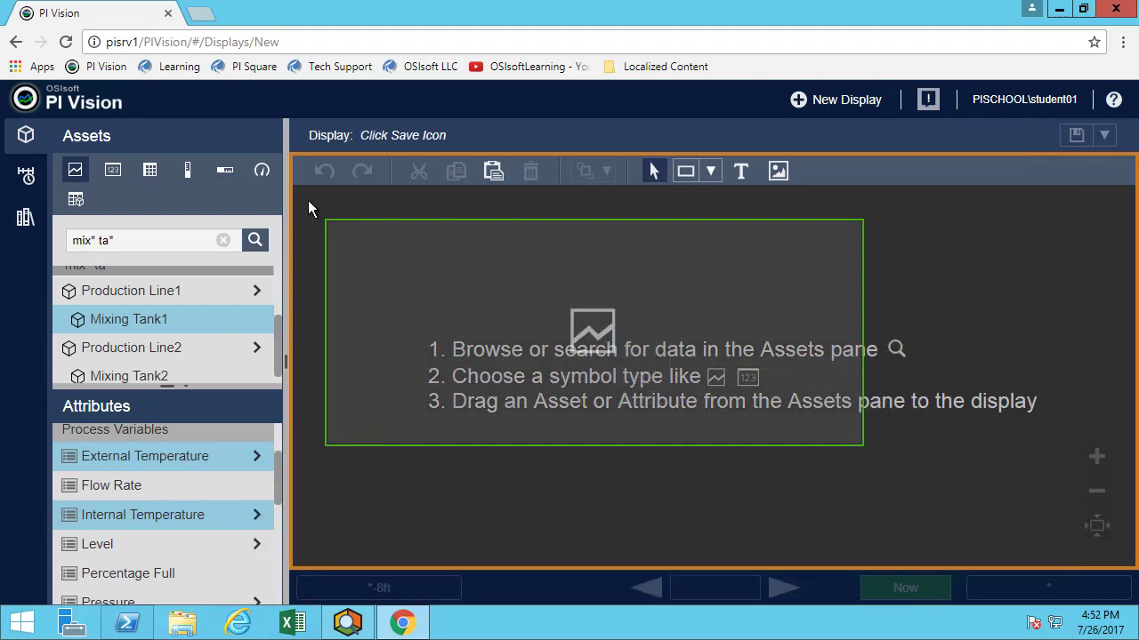
pyautogui.moveTo(309, 201); pyautogui.dragTo(309, 201)
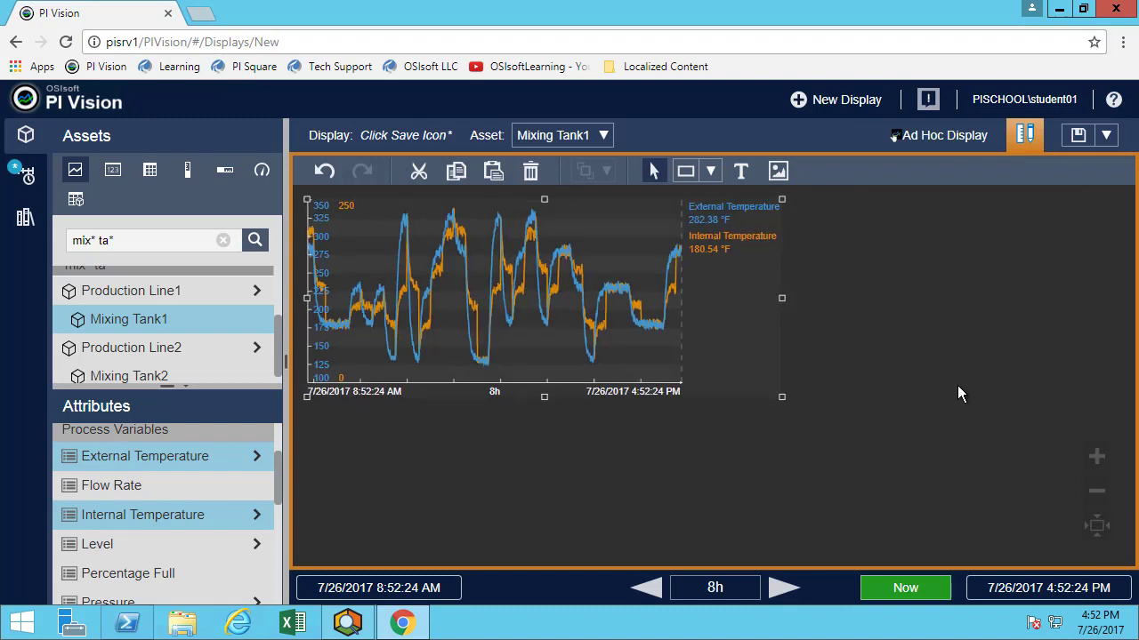
pyautogui.click(643, 407)
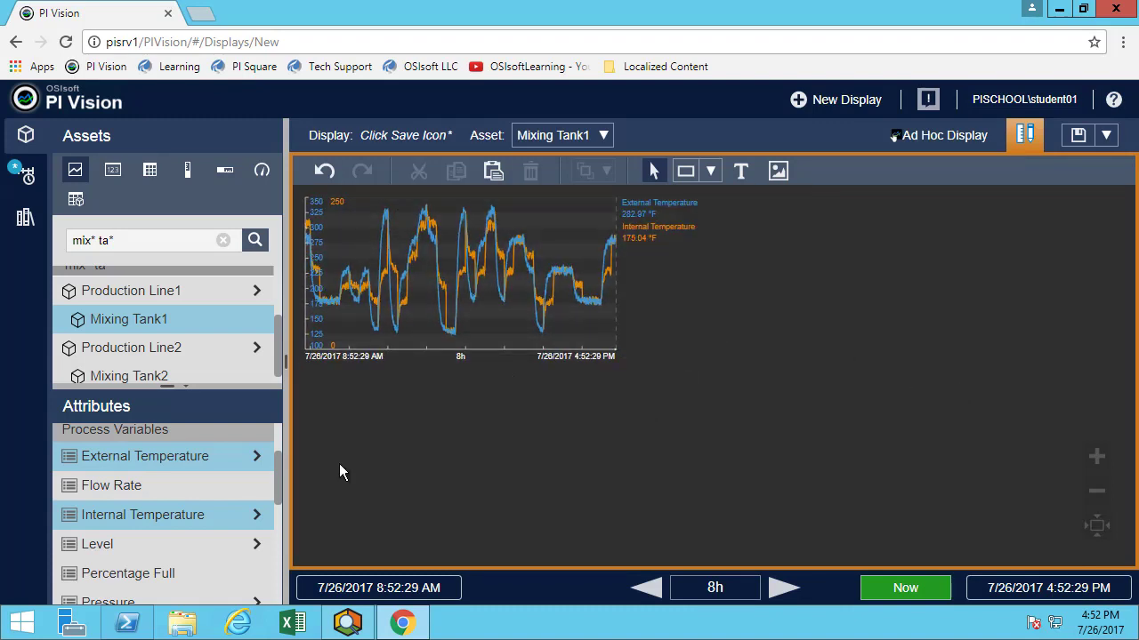
# Select the Level and Level_Forecast attributes in Mixing Tank1's attribute list
pyautogui.click(157, 542)
pyautogui.scroll(-1, 157, 542)
pyautogui.scroll(-1, 156, 543)
pyautogui.scroll(-1, 157, 543)
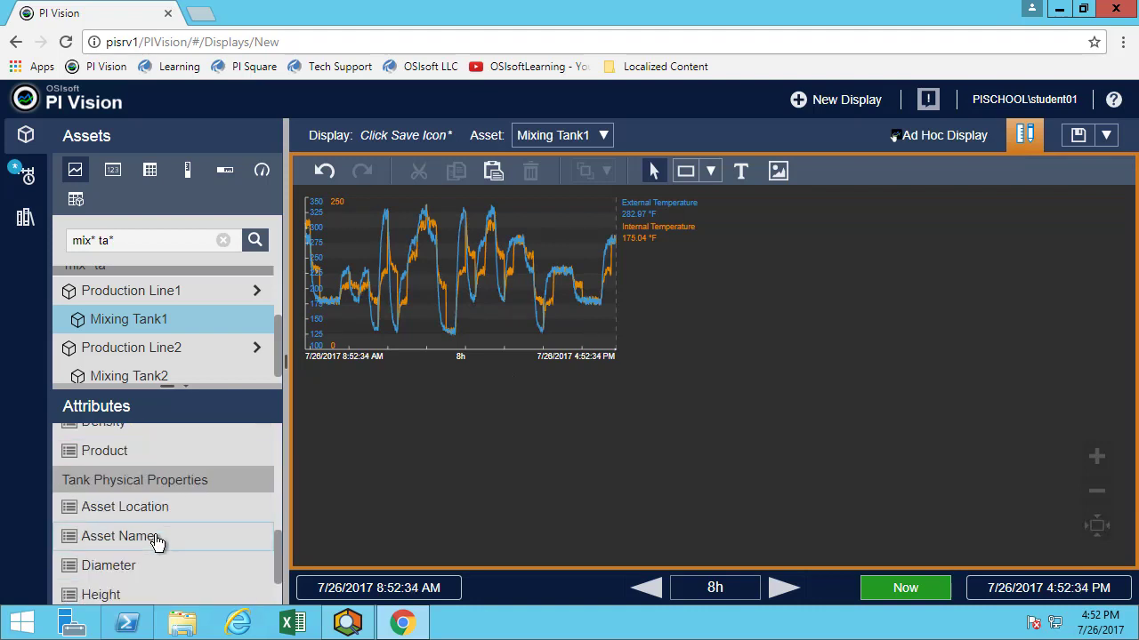
pyautogui.scroll(3, 153, 540)
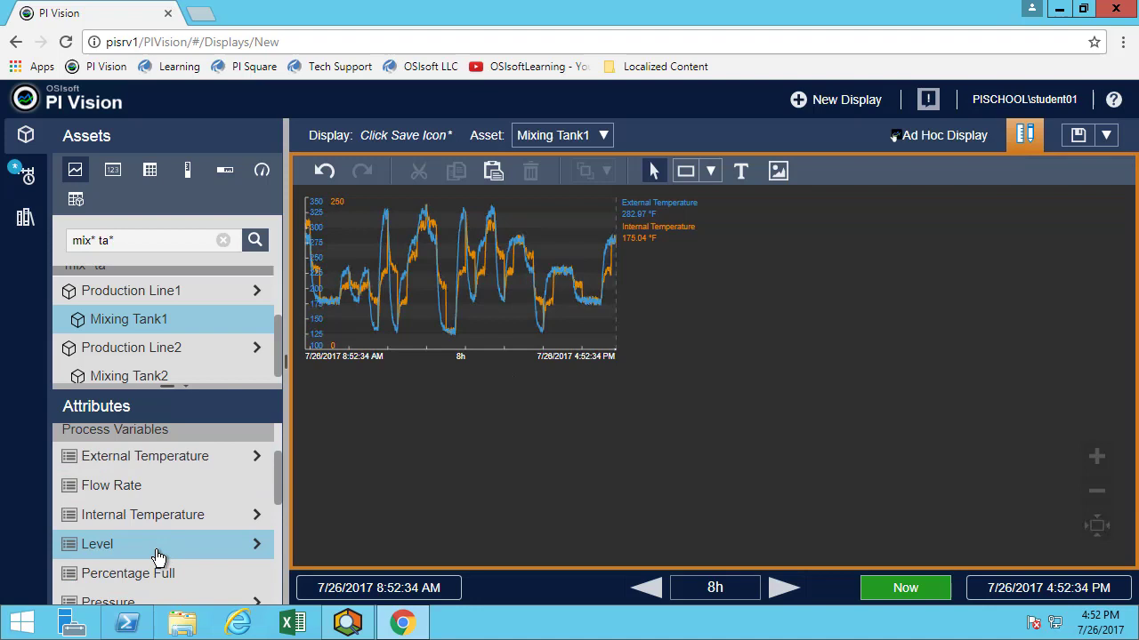
pyautogui.scroll(-1, 160, 534)
pyautogui.scroll(-2, 153, 541)
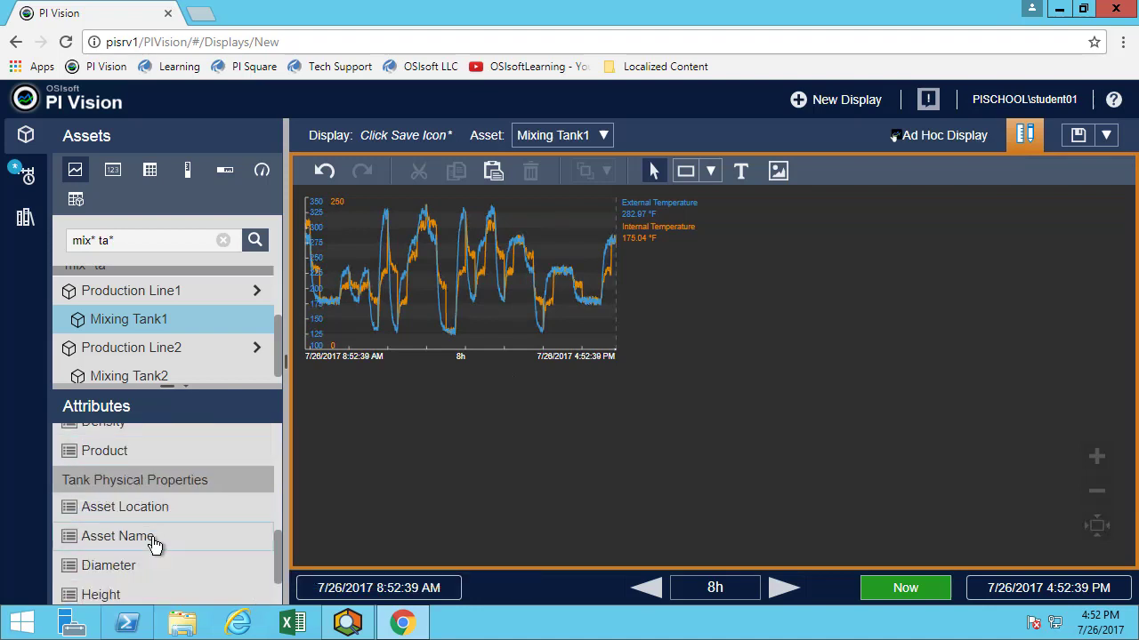
pyautogui.scroll(2, 153, 546)
pyautogui.scroll(2, 153, 547)
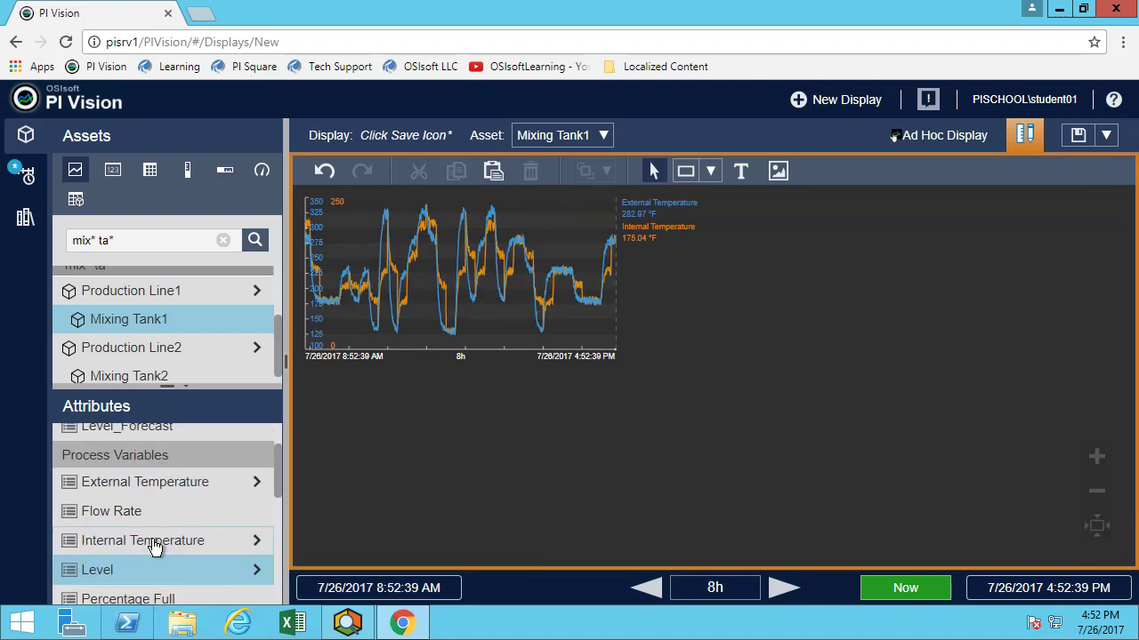
pyautogui.scroll(2, 153, 546)
# Drop them as a trend and position it directly beneath the temperature trend
pyautogui.moveTo(151, 489)
pyautogui.mouseDown()
pyautogui.moveTo(425, 410)
pyautogui.moveTo(385, 402)
pyautogui.mouseUp()
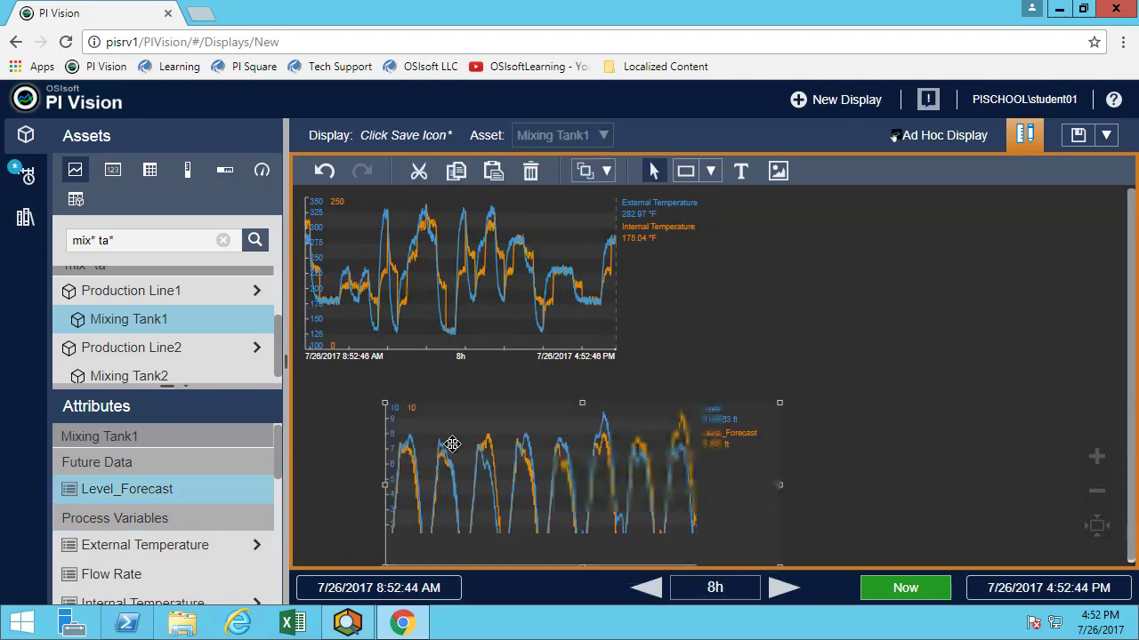
pyautogui.moveTo(480, 456)
pyautogui.mouseDown()
pyautogui.moveTo(450, 442)
pyautogui.moveTo(459, 451)
pyautogui.mouseUp()
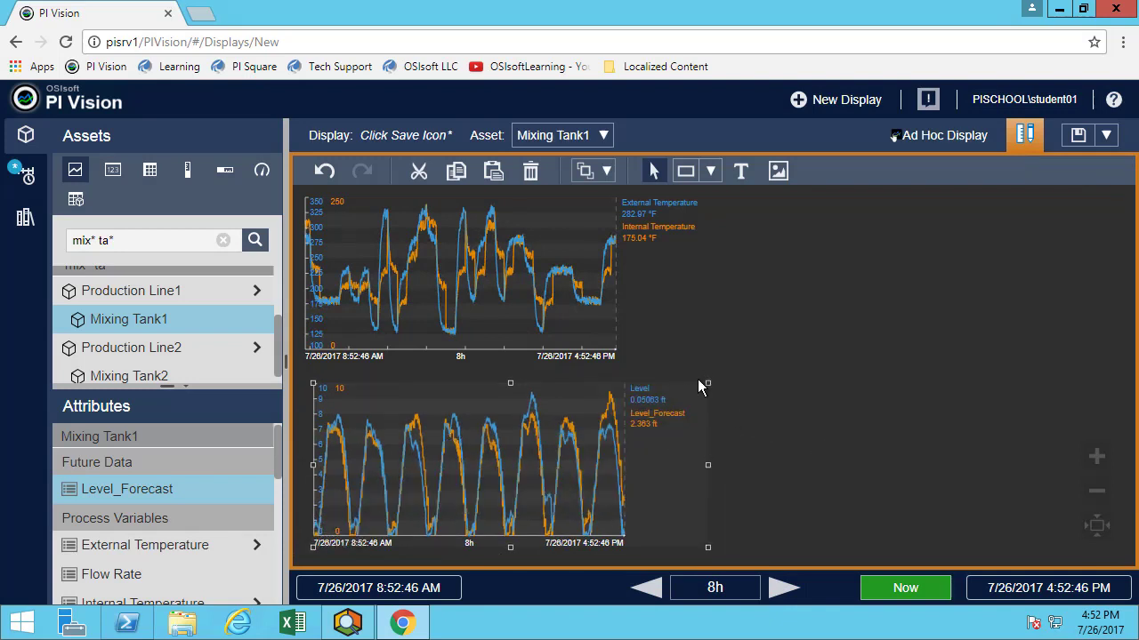
pyautogui.click(729, 380)
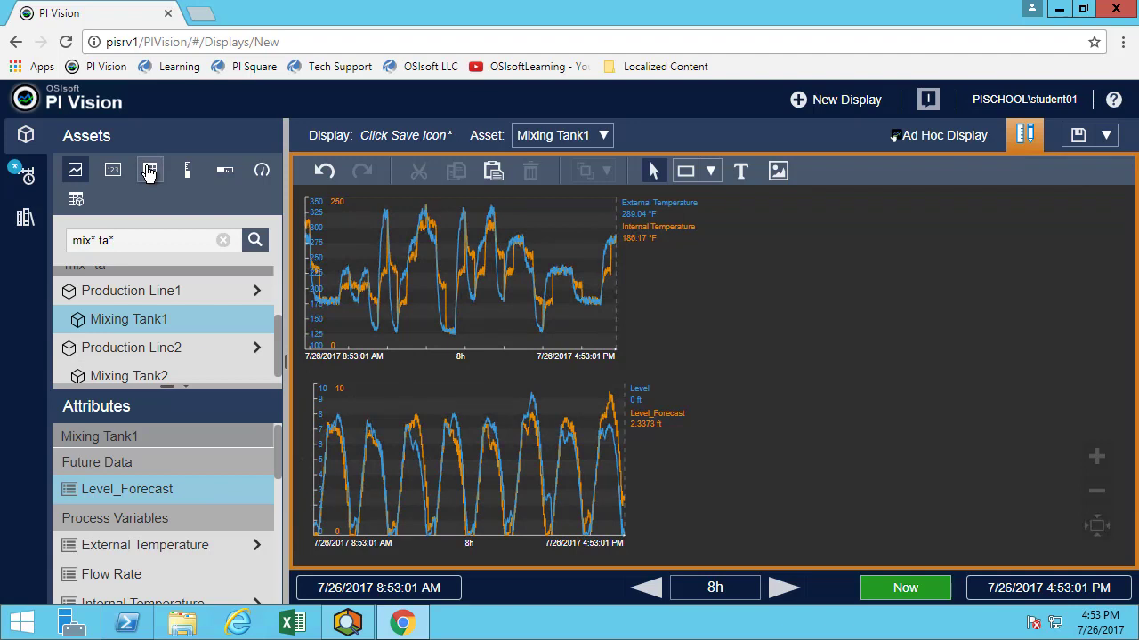
# Drag the Product attribute as a Table symbol to the right of the temperature trend
pyautogui.click(149, 173)
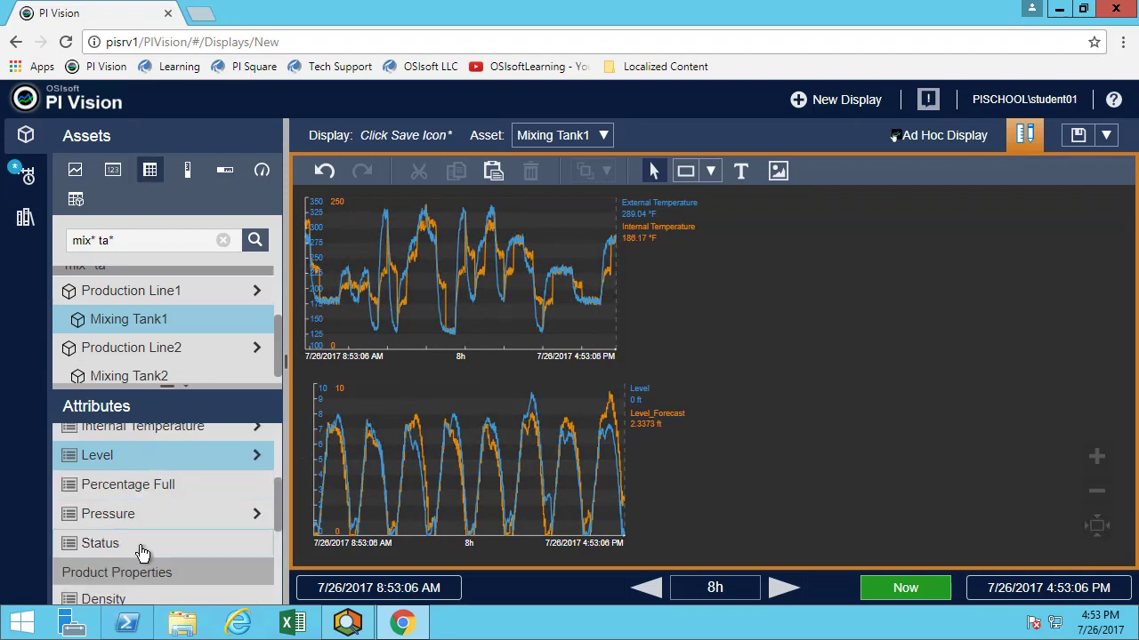
pyautogui.scroll(-1, 142, 552)
pyautogui.scroll(-1, 139, 548)
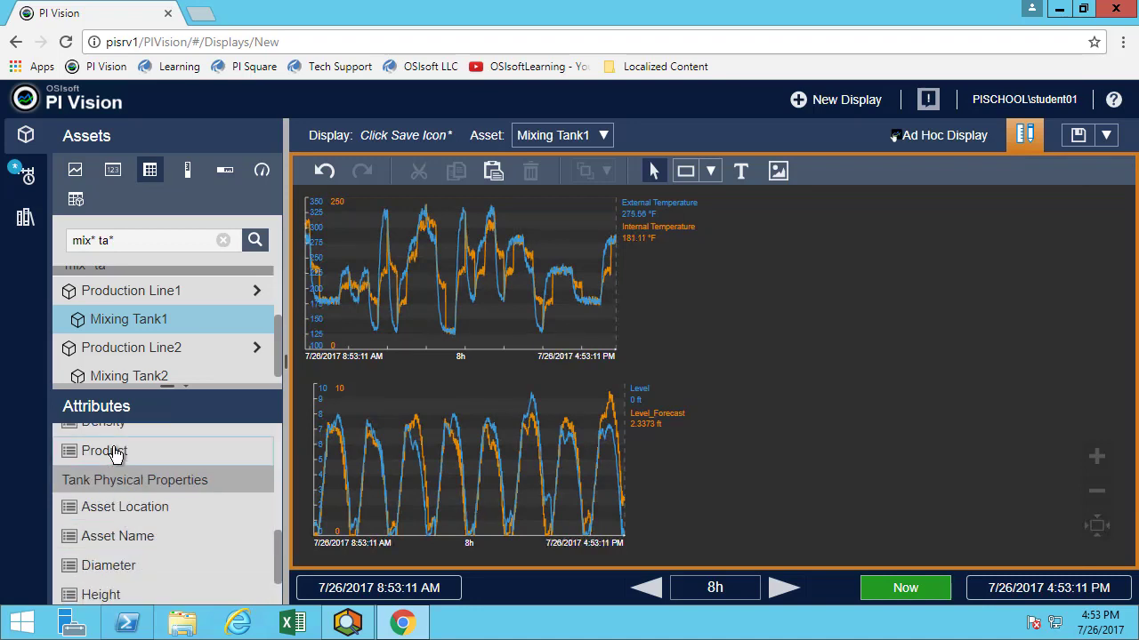
pyautogui.moveTo(98, 450)
pyautogui.mouseDown()
pyautogui.moveTo(760, 293)
pyautogui.moveTo(755, 236)
pyautogui.mouseUp()
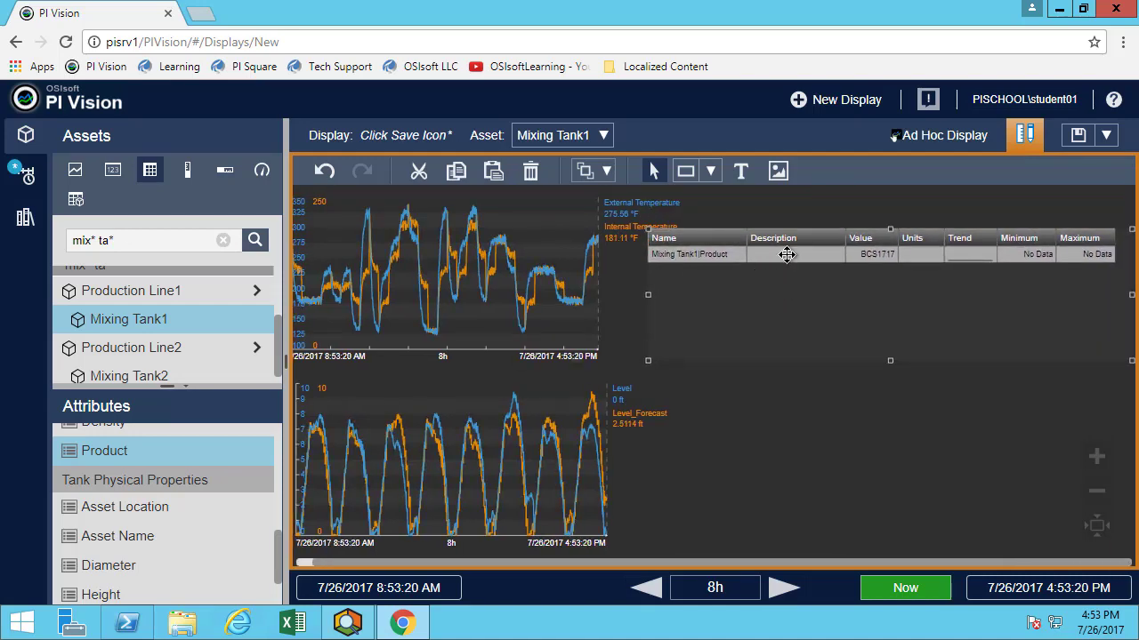
# Remove the Description, Units, Trend, Minimum and Maximum columns from the Product table
pyautogui.rightClick(937, 287)
pyautogui.click(969, 299)
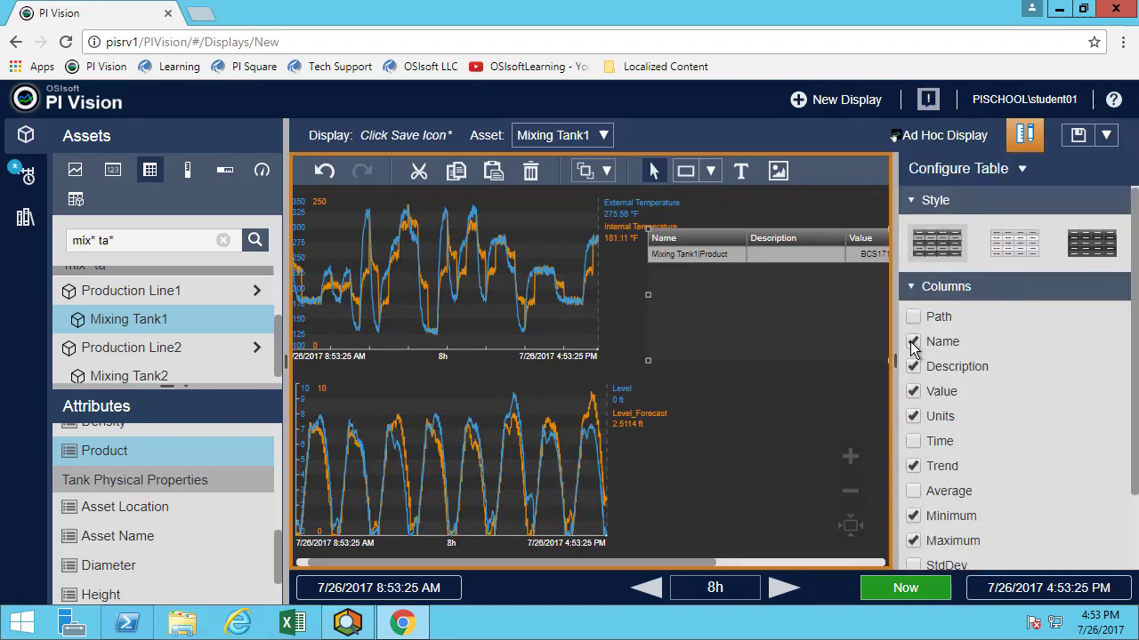
pyautogui.click(913, 366)
pyautogui.click(914, 418)
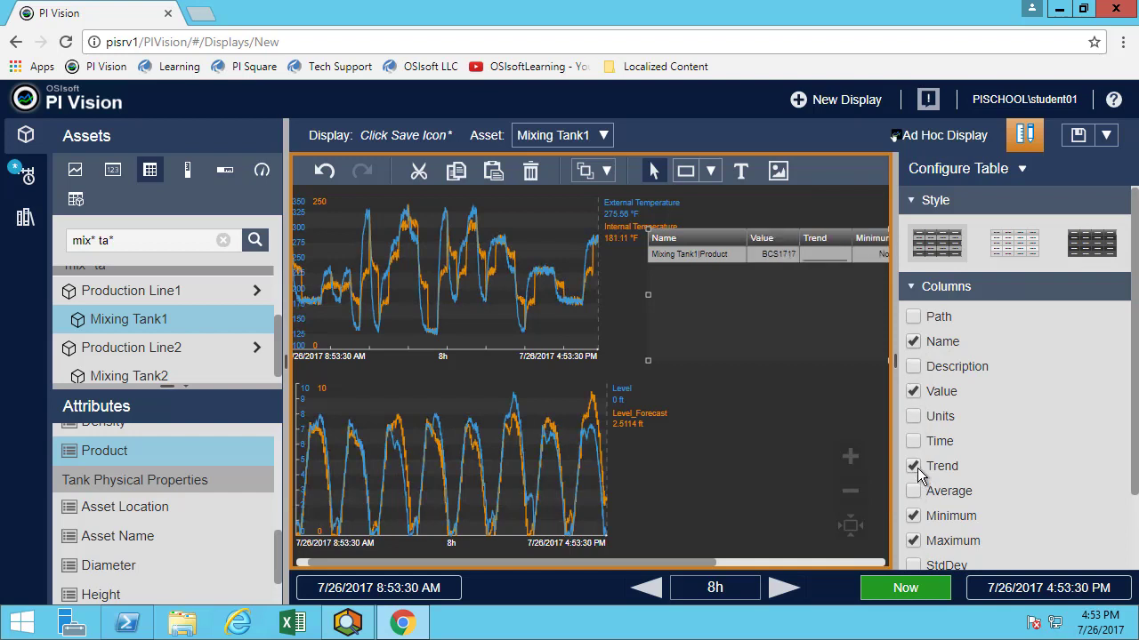
pyautogui.click(914, 466)
pyautogui.click(913, 516)
pyautogui.click(914, 541)
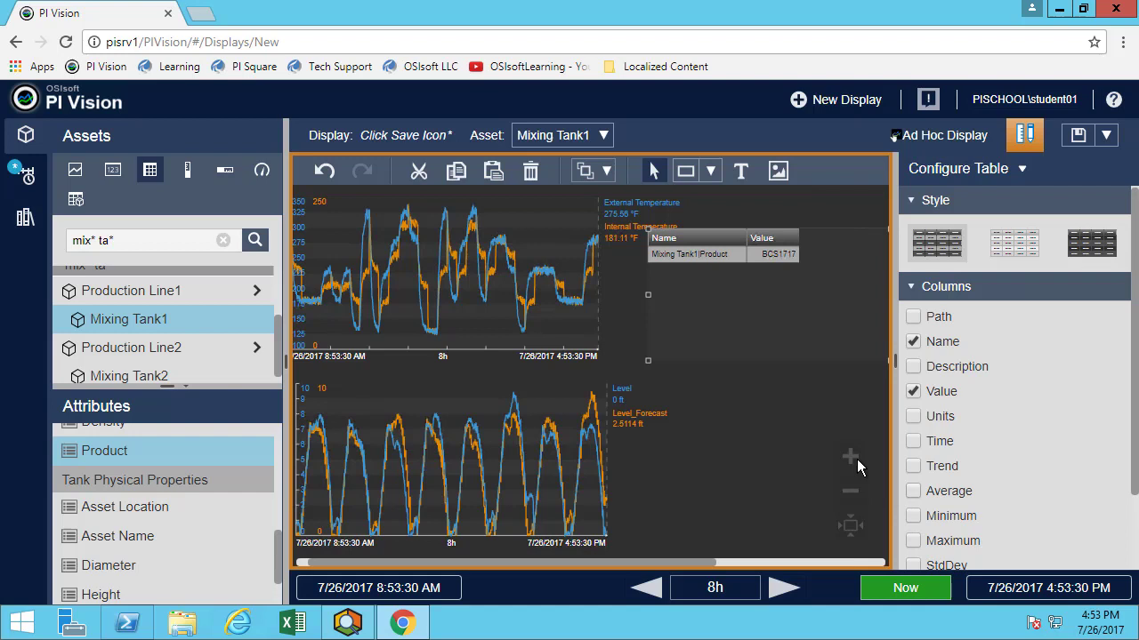
# Resize the Product table narrower, clear of both trends
pyautogui.click(811, 390)
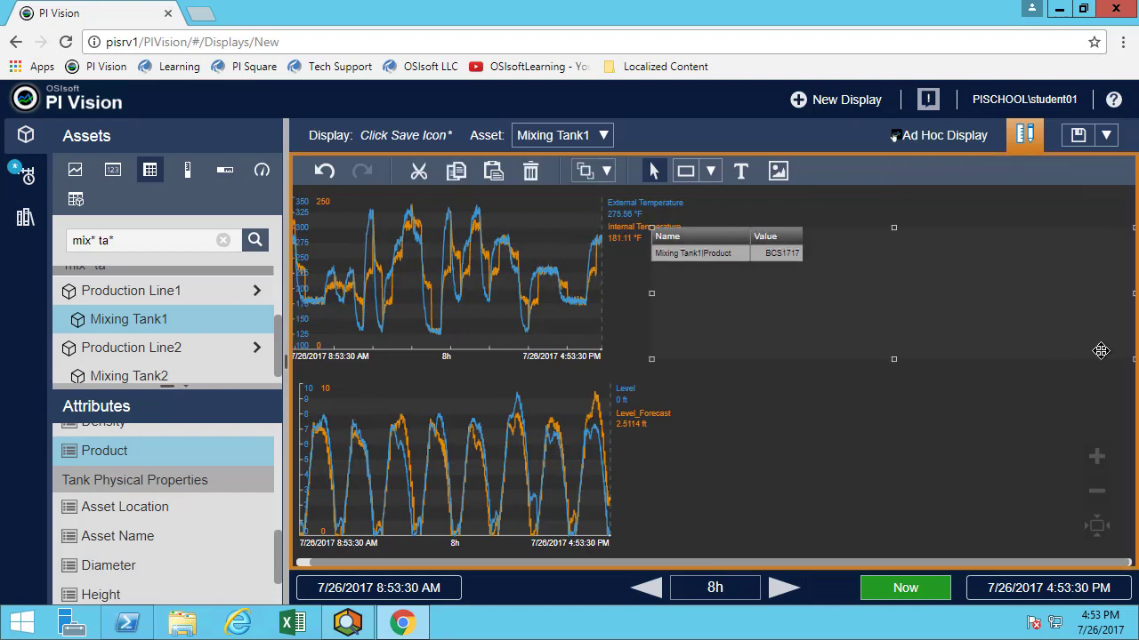
pyautogui.moveTo(651, 358)
pyautogui.mouseDown()
pyautogui.moveTo(862, 292)
pyautogui.moveTo(995, 286)
pyautogui.moveTo(890, 272)
pyautogui.mouseUp()
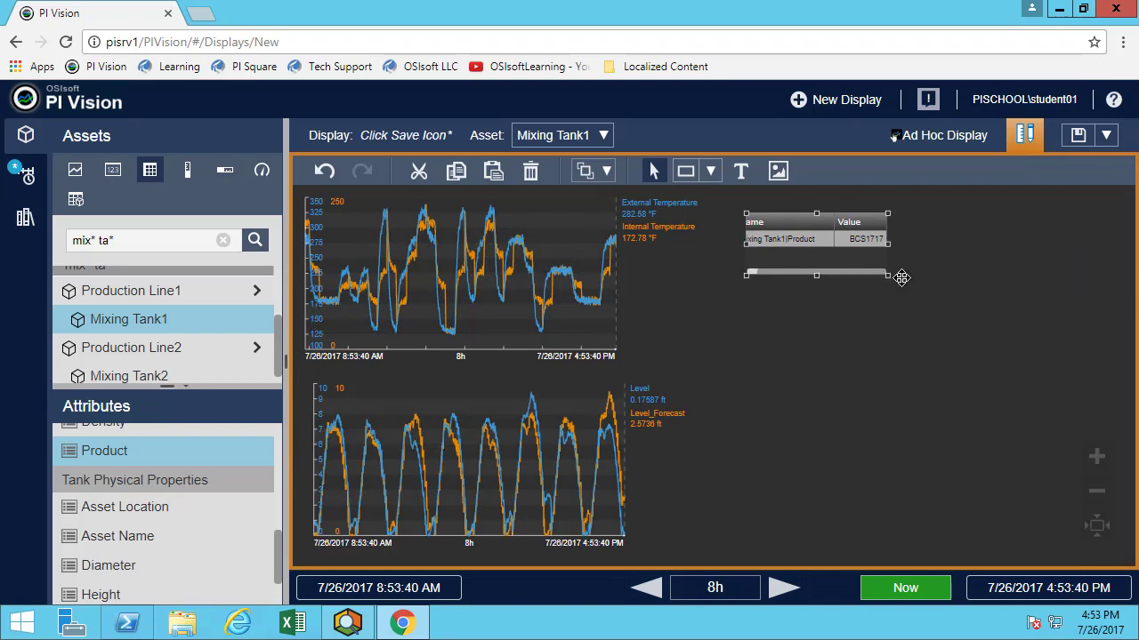
pyautogui.click(817, 352)
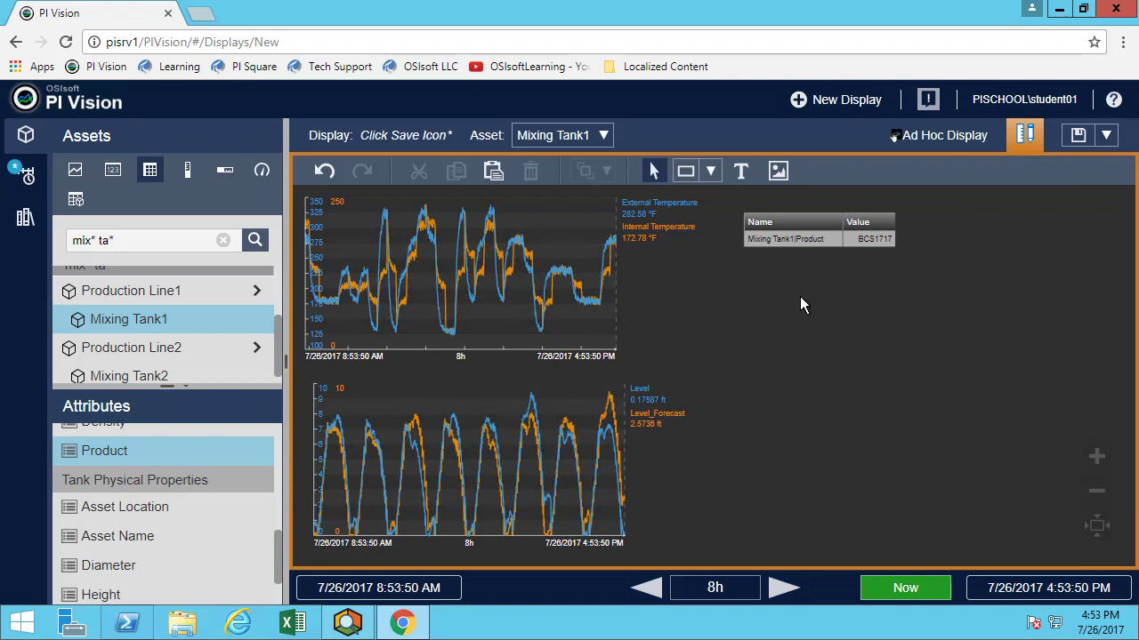
# Place Mixing Tank1's Asset Name attribute as a Value symbol below the Product table
pyautogui.scroll(-2, 173, 525)
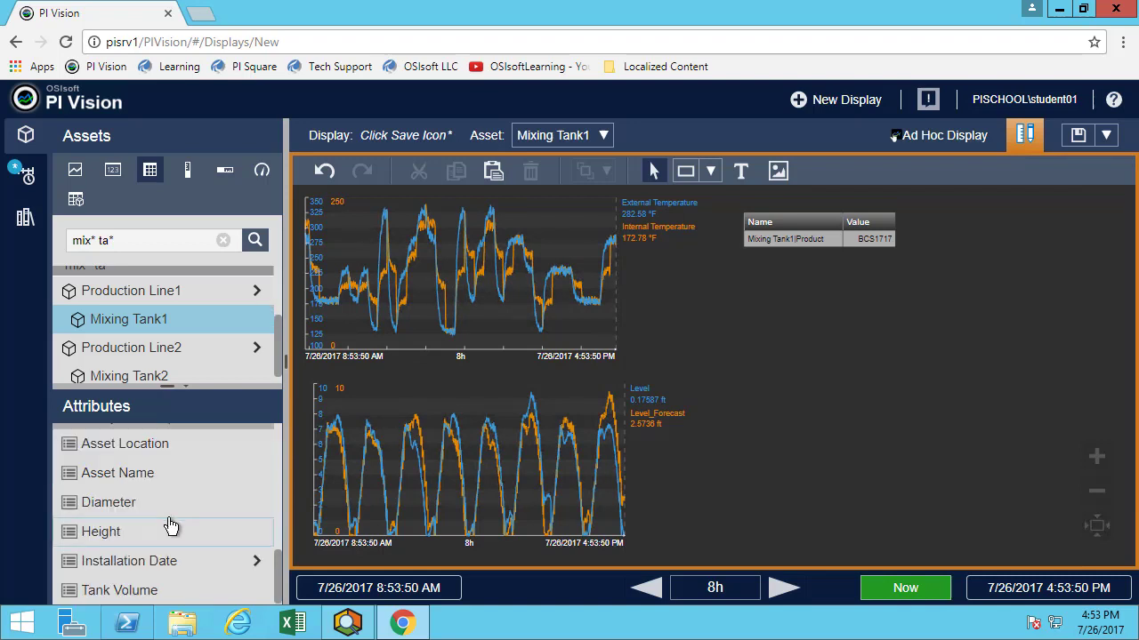
pyautogui.click(131, 474)
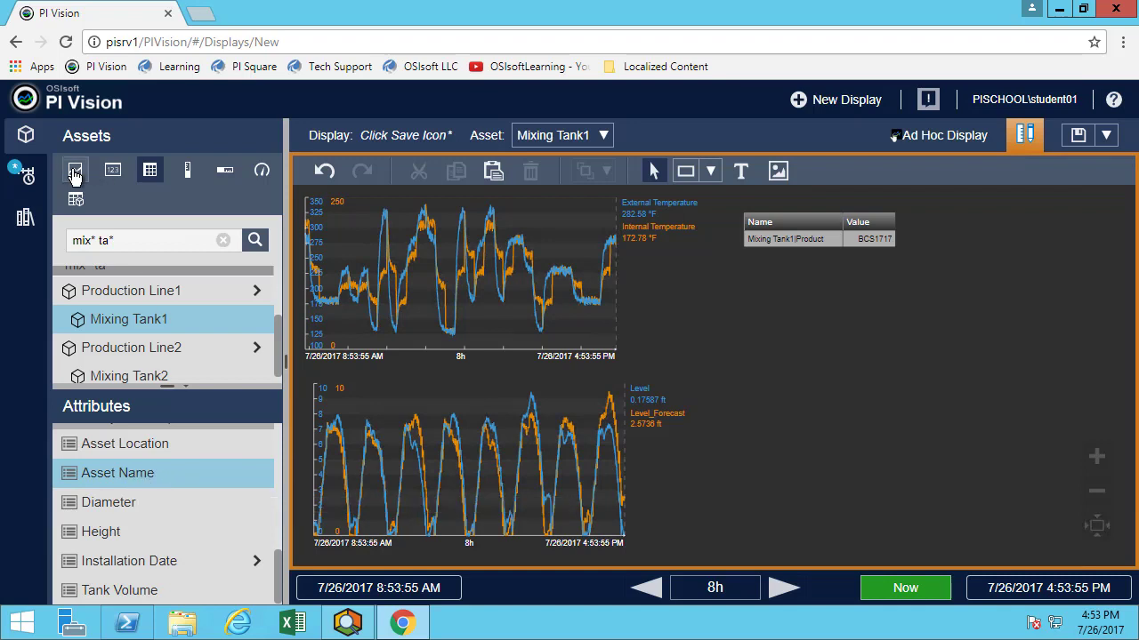
pyautogui.click(113, 170)
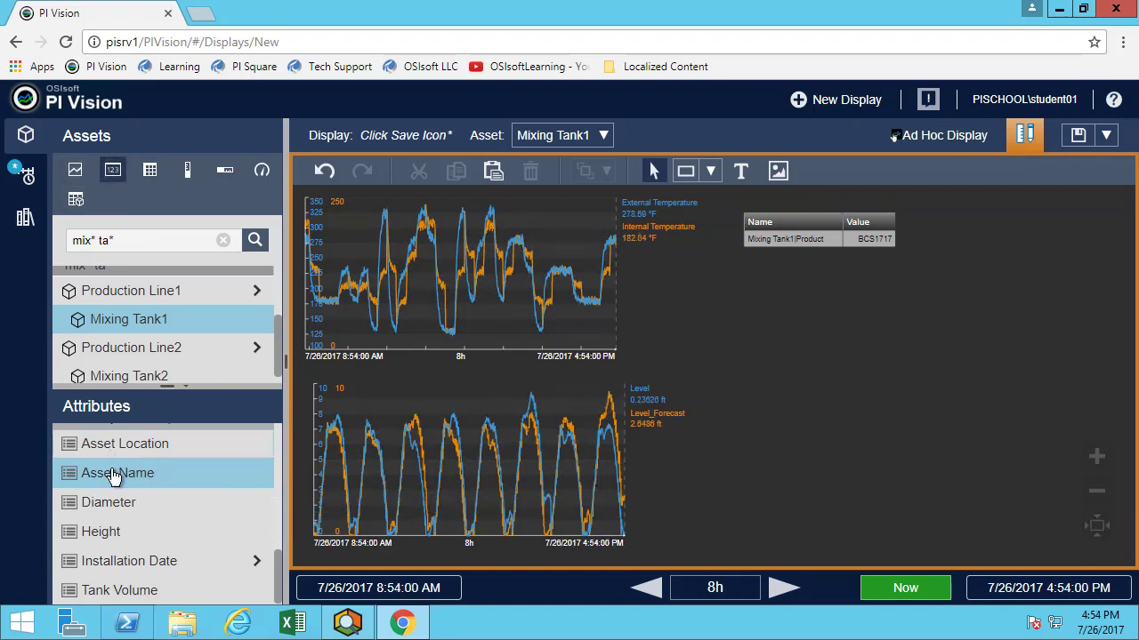
pyautogui.moveTo(284, 483); pyautogui.dragTo(777, 306)
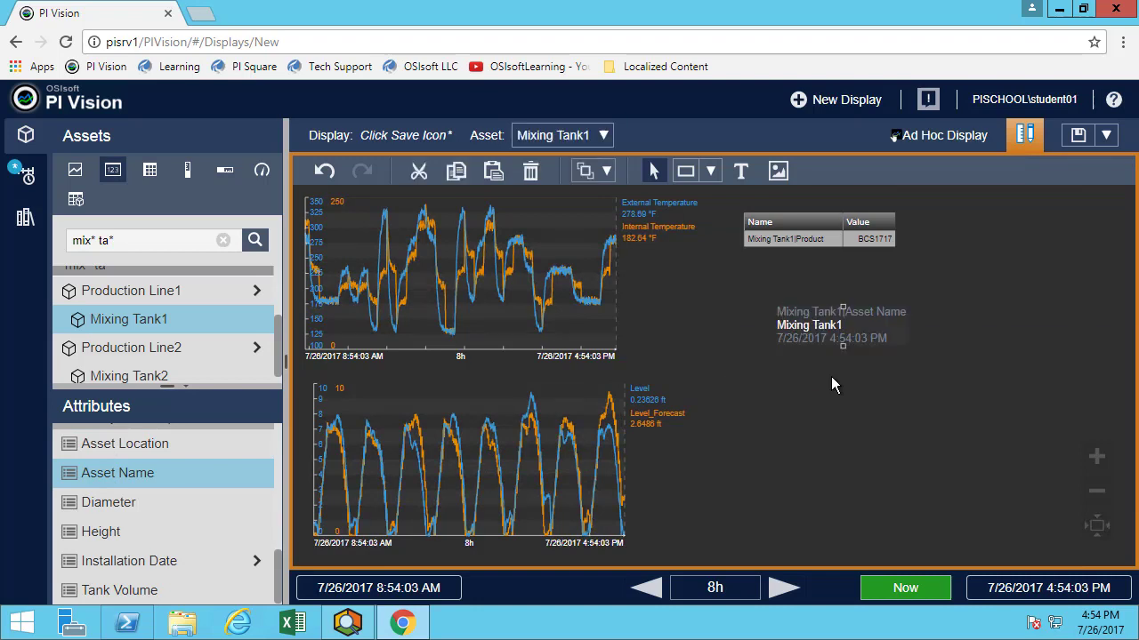
# Format the Asset Name value to hide its label, units and timestamp
pyautogui.moveTo(841, 331)
pyautogui.rightClick(840, 337)
pyautogui.click(863, 346)
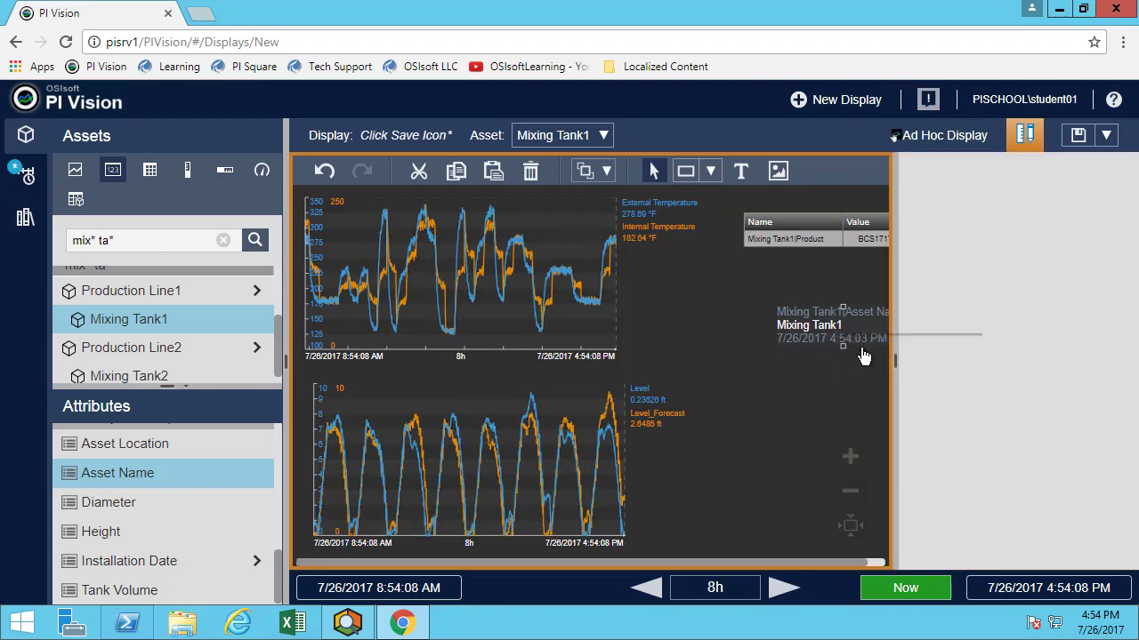
pyautogui.click(914, 369)
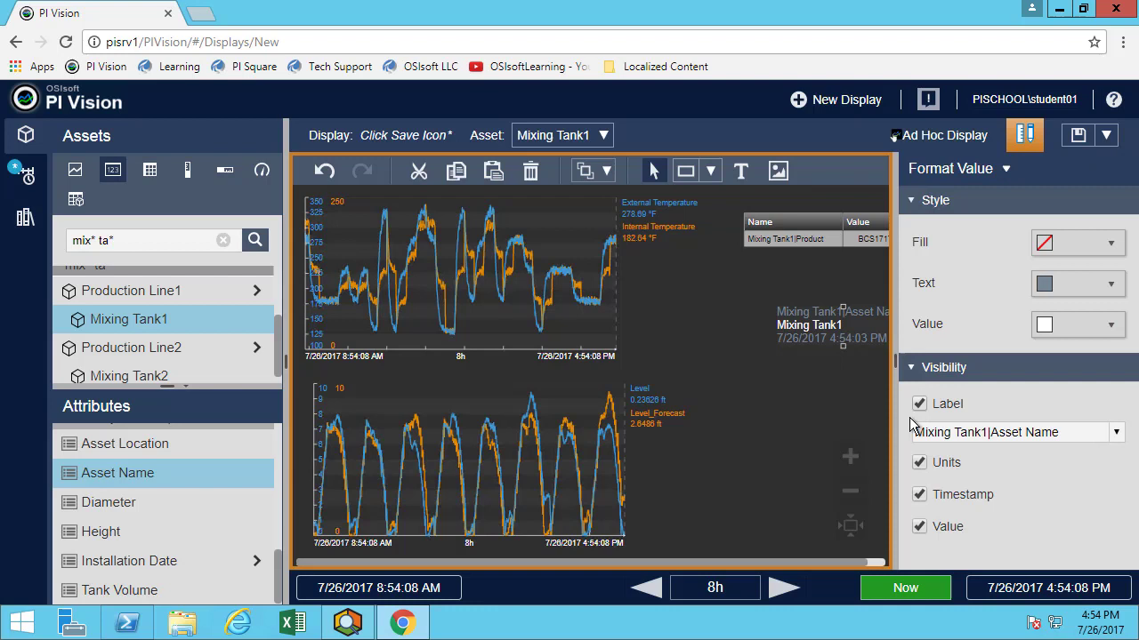
pyautogui.click(919, 403)
pyautogui.click(919, 436)
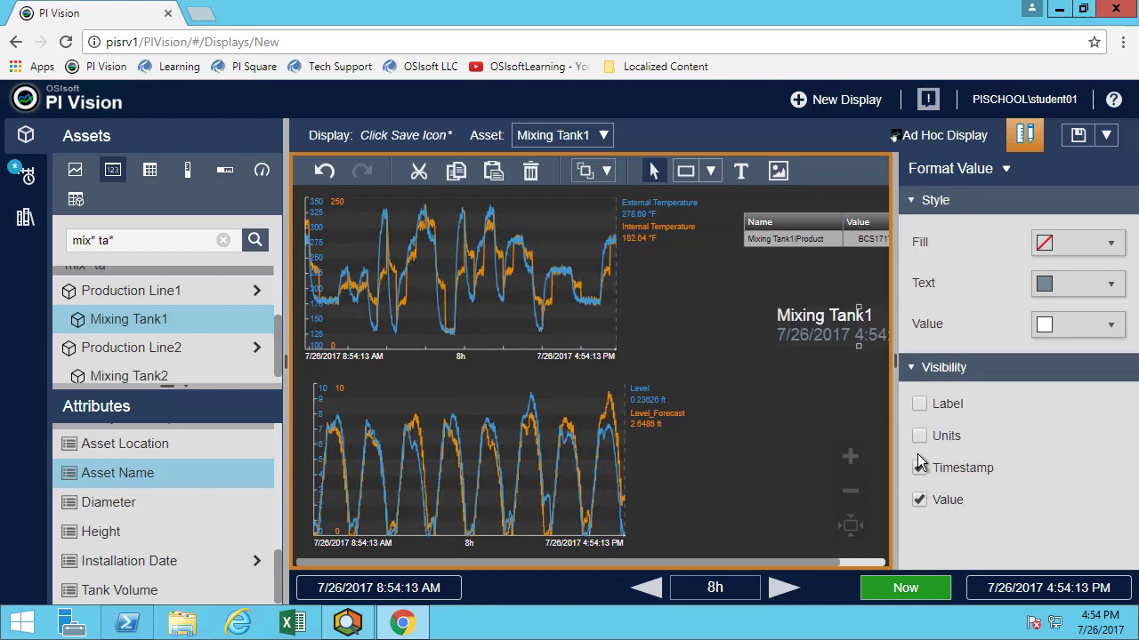
pyautogui.click(919, 469)
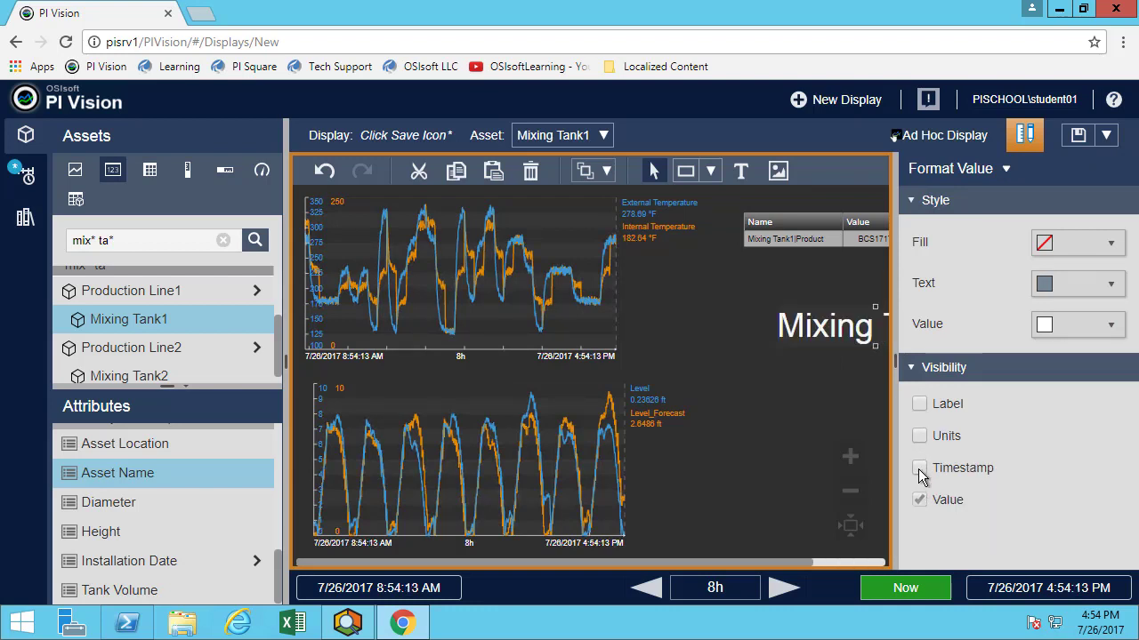
pyautogui.click(798, 382)
# Position the Mixing Tank1 title with the Product table directly beneath it
pyautogui.moveTo(852, 322)
pyautogui.mouseDown()
pyautogui.moveTo(812, 303)
pyautogui.moveTo(807, 224)
pyautogui.mouseUp()
pyautogui.keyDown('ctrl'); pyautogui.click(808, 243); pyautogui.keyUp('ctrl')
pyautogui.hotkey('ctrl', 'z')
pyautogui.moveTo(818, 349); pyautogui.dragTo(815, 283)
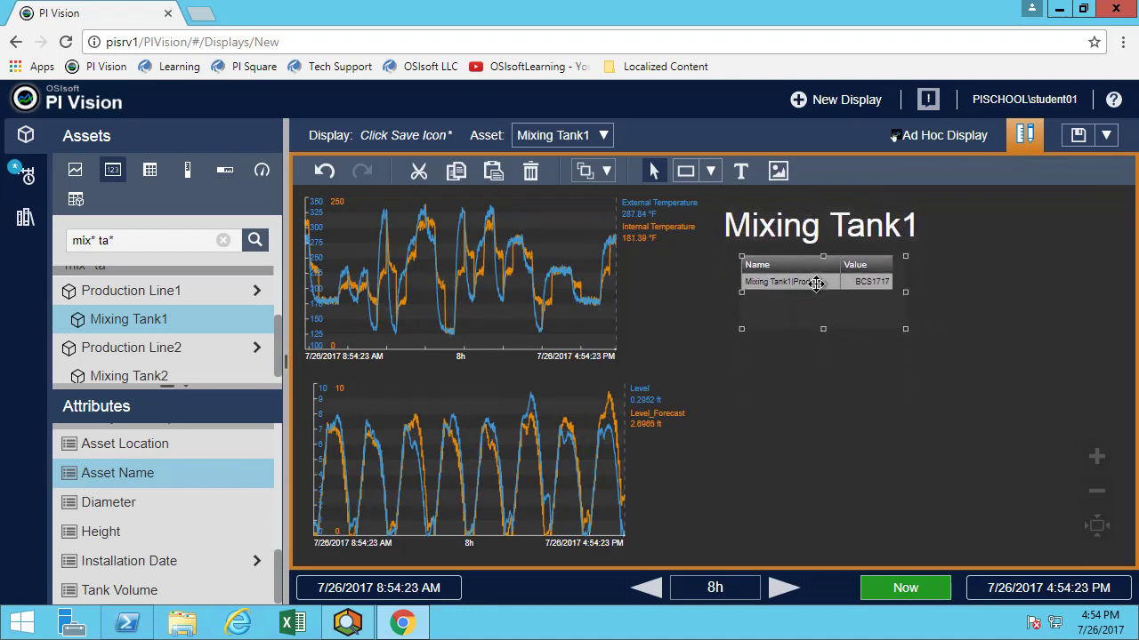
pyautogui.click(812, 352)
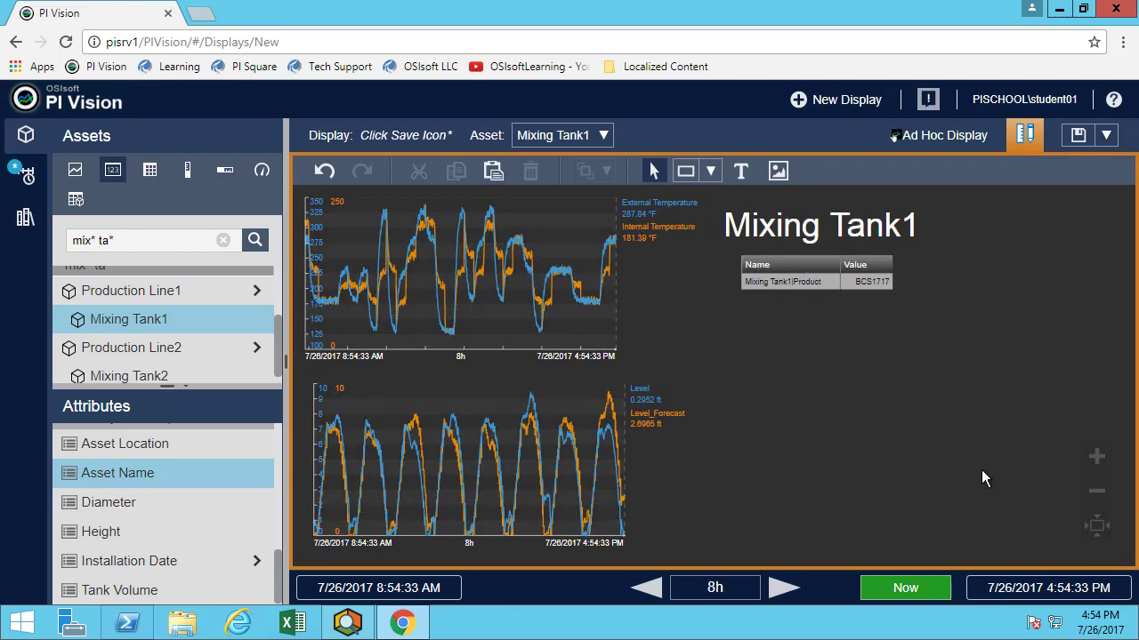
# Stack the Mixing Tank1 title, temperature trend, Level trend and Product table down the left
pyautogui.scroll(-3, 679, 416)
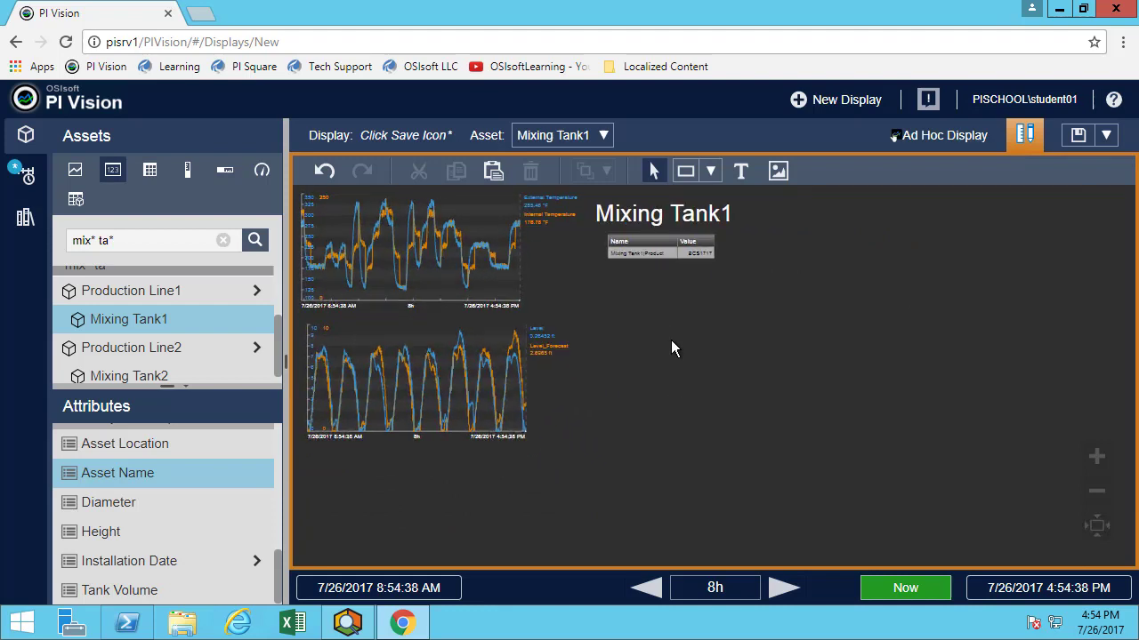
pyautogui.moveTo(518, 245); pyautogui.dragTo(829, 378)
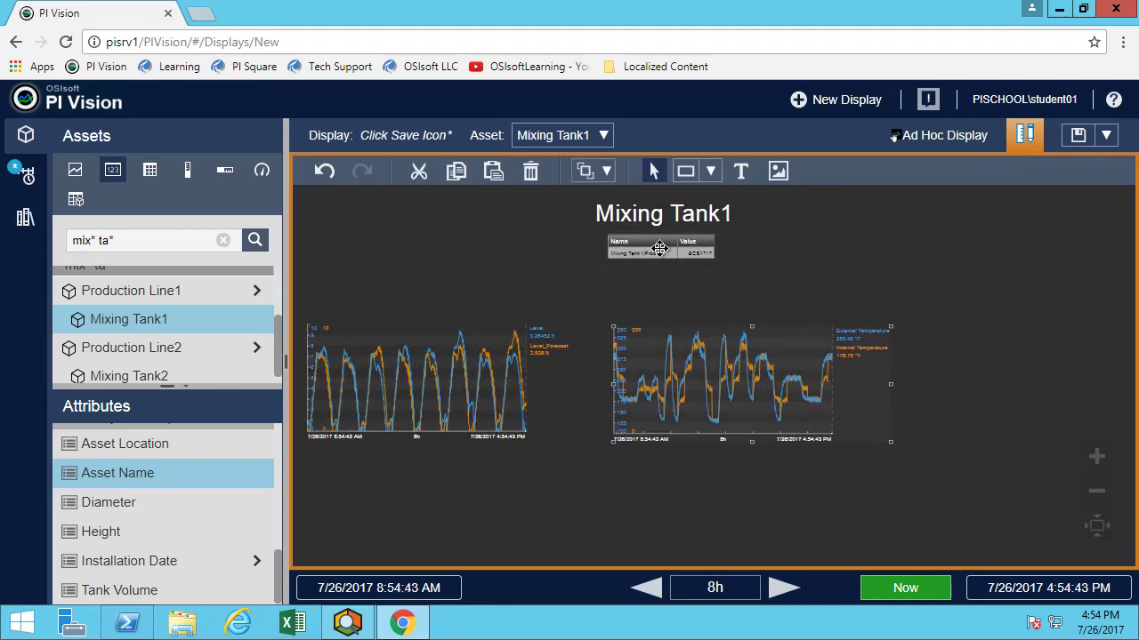
pyautogui.moveTo(636, 212); pyautogui.dragTo(403, 200)
pyautogui.moveTo(365, 312); pyautogui.dragTo(373, 399)
pyautogui.moveTo(707, 360); pyautogui.dragTo(420, 265)
pyautogui.moveTo(640, 247); pyautogui.dragTo(340, 522)
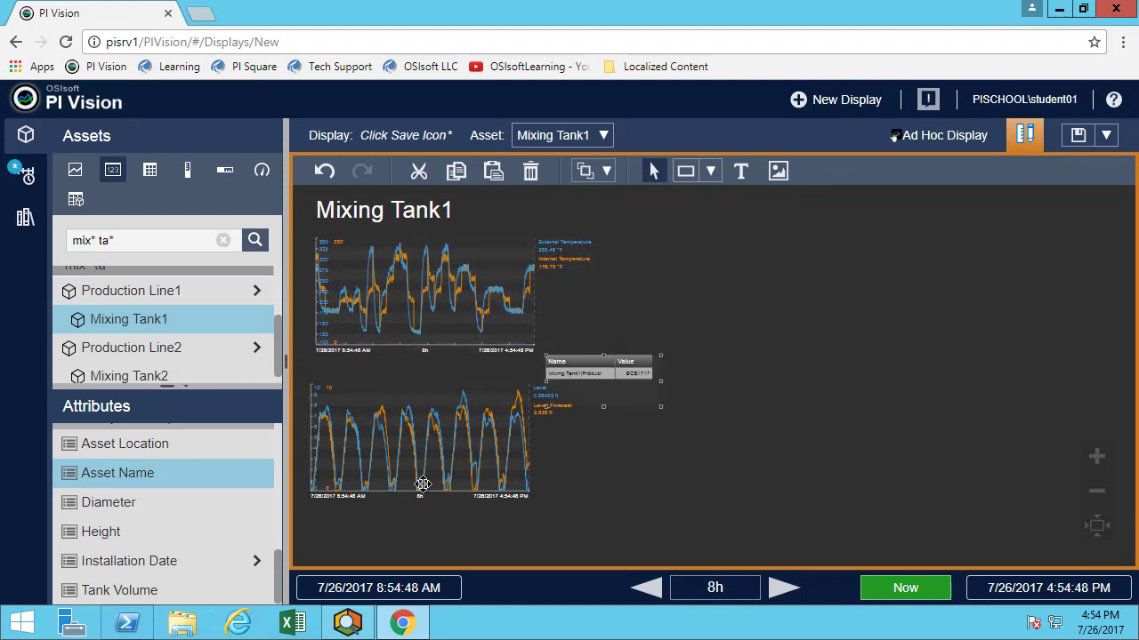
pyautogui.click(682, 368)
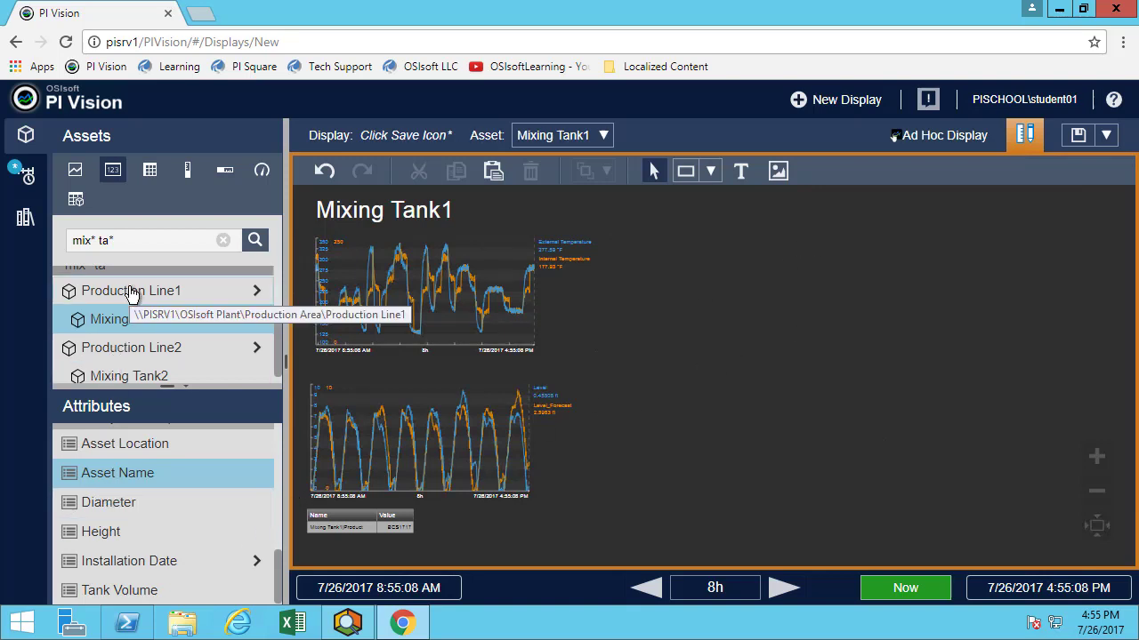
# Search assets for '*produc*' and drop Production Area's Asset Name value onto the display
pyautogui.click(135, 240)
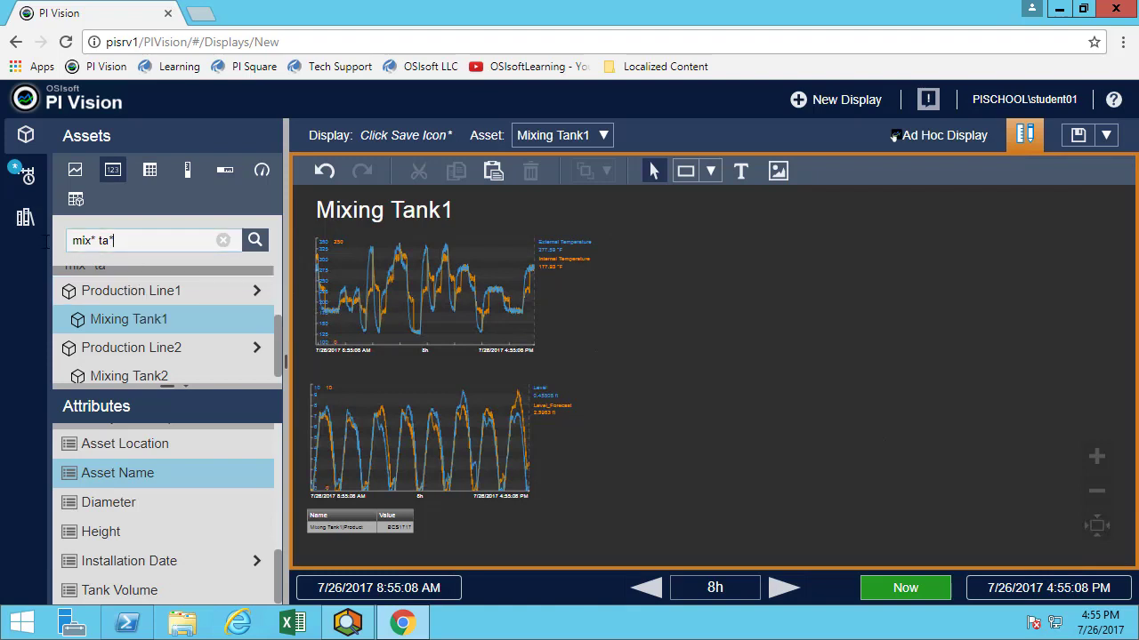
pyautogui.moveTo(48, 240); pyautogui.dragTo(42, 241)
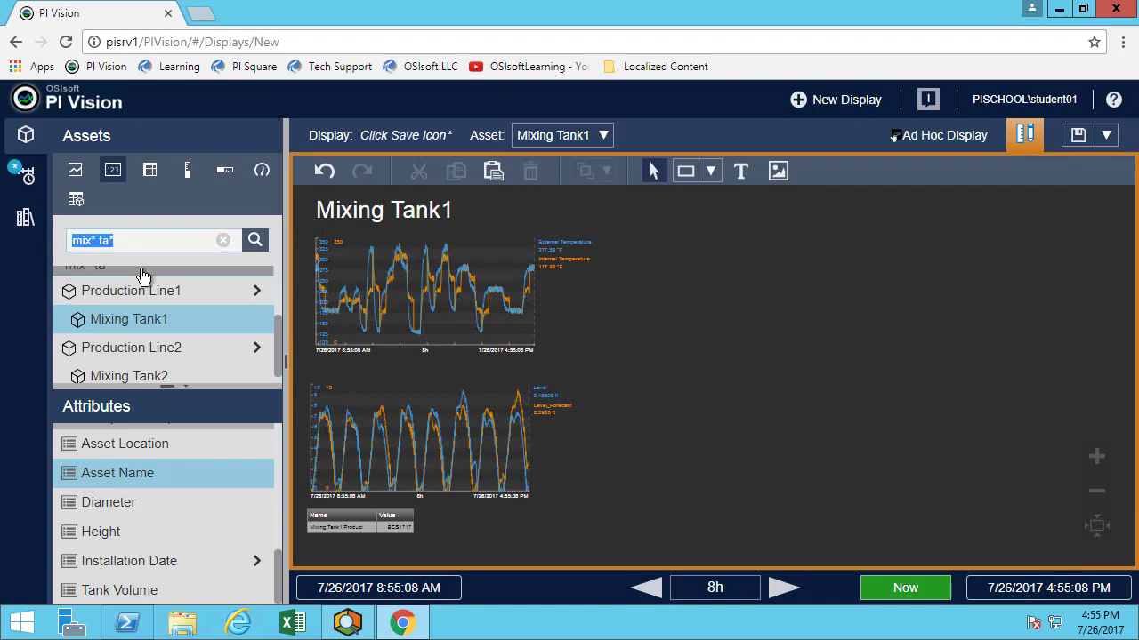
pyautogui.write('*produc*')
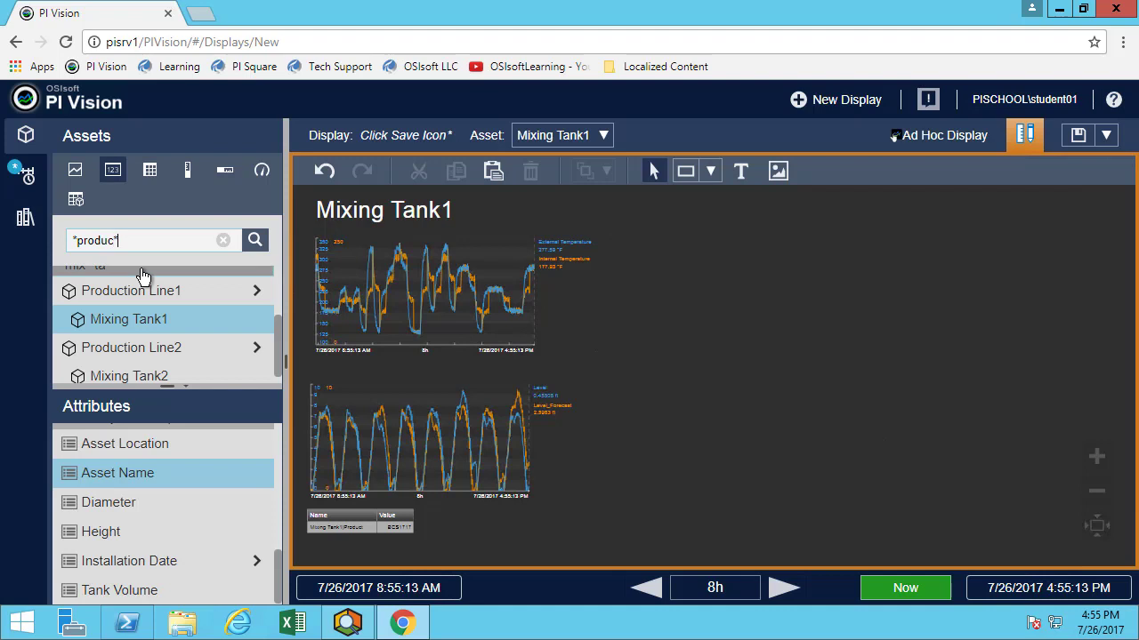
pyautogui.press('Return')
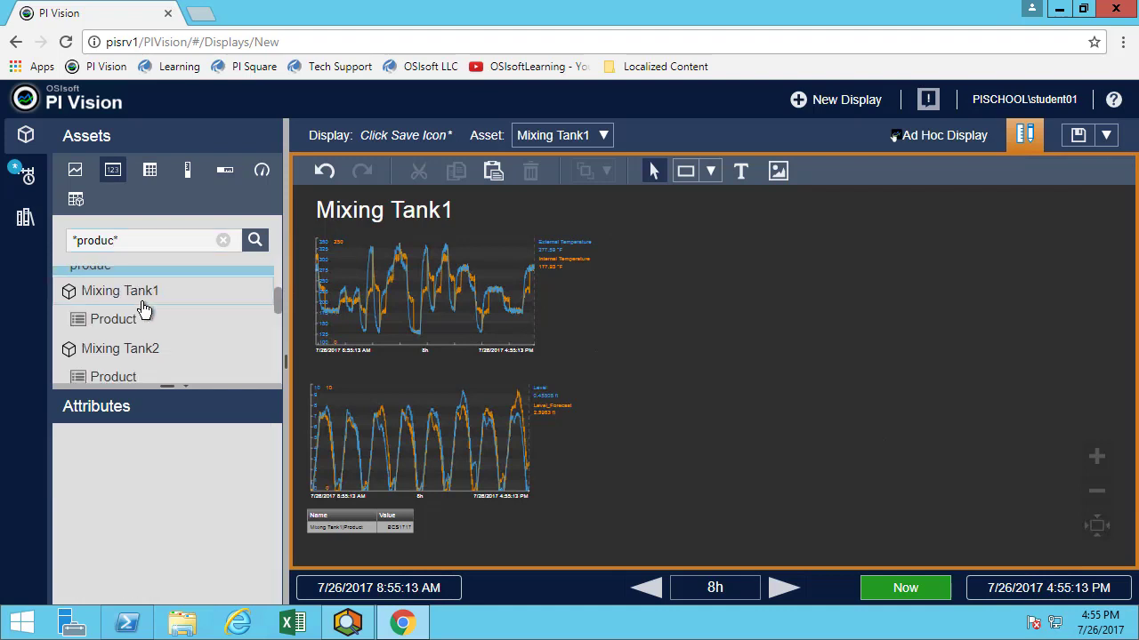
pyautogui.scroll(-3, 130, 323)
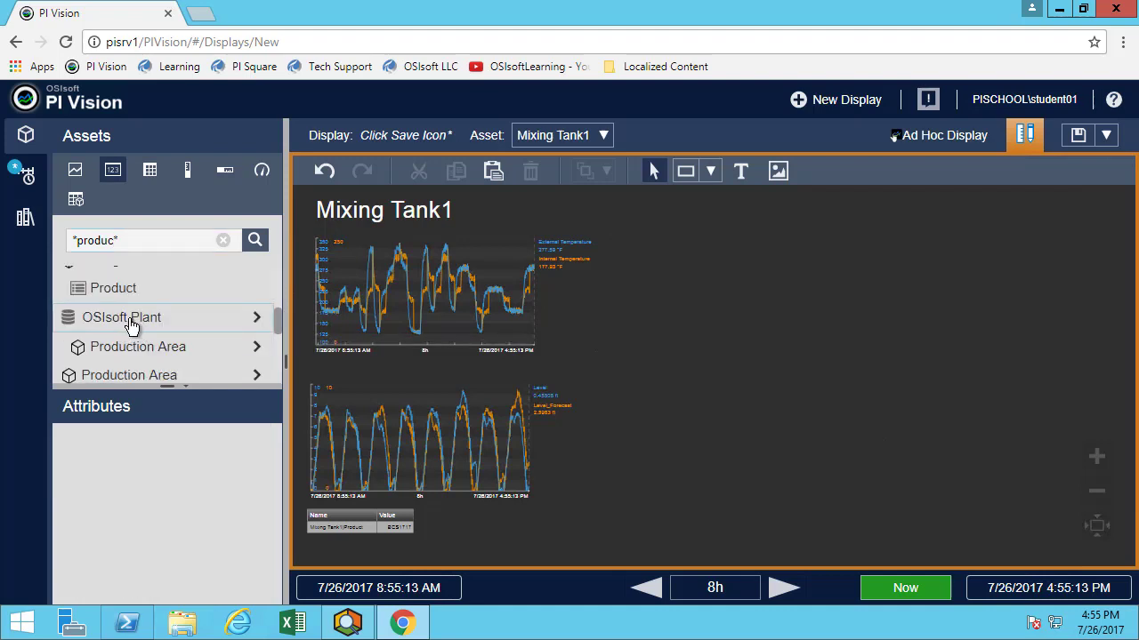
pyautogui.scroll(-2, 134, 327)
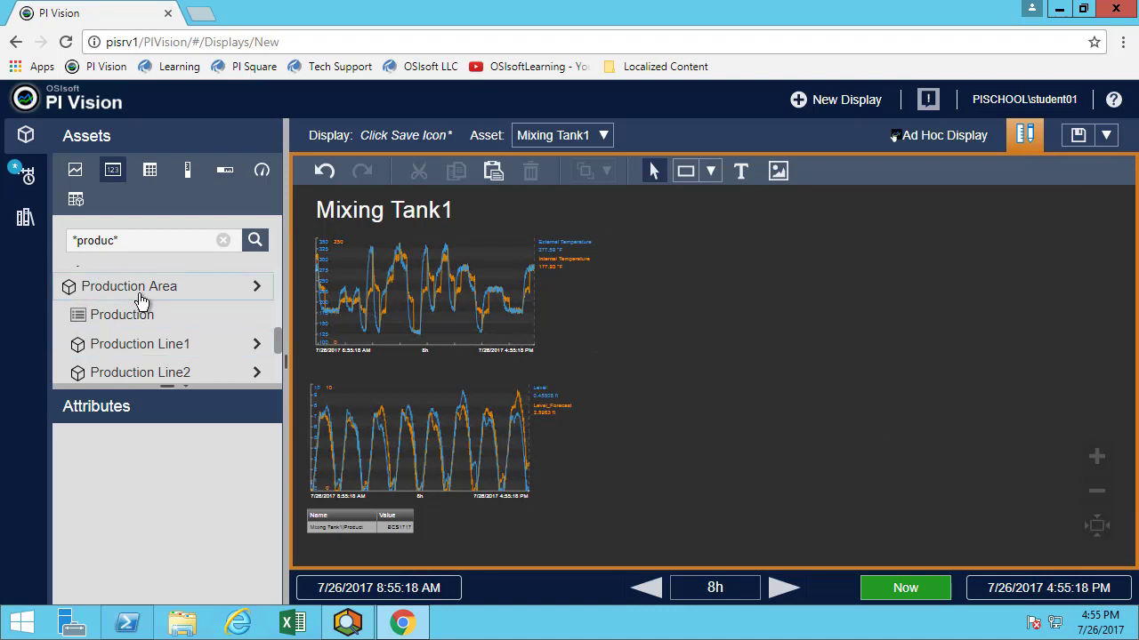
pyautogui.click(140, 300)
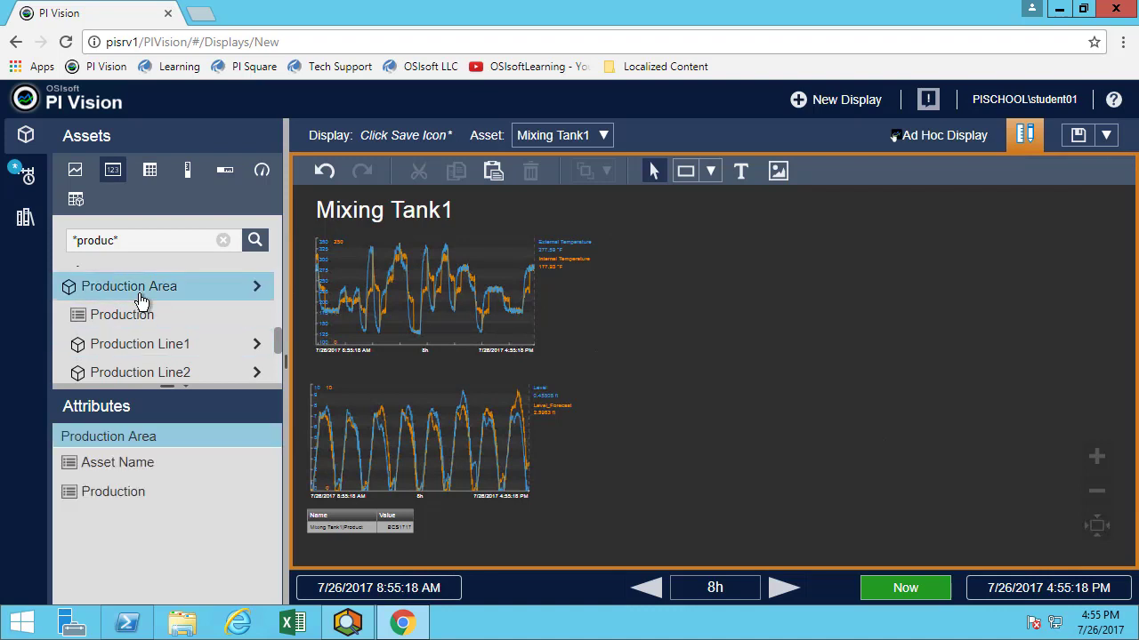
pyautogui.click(133, 463)
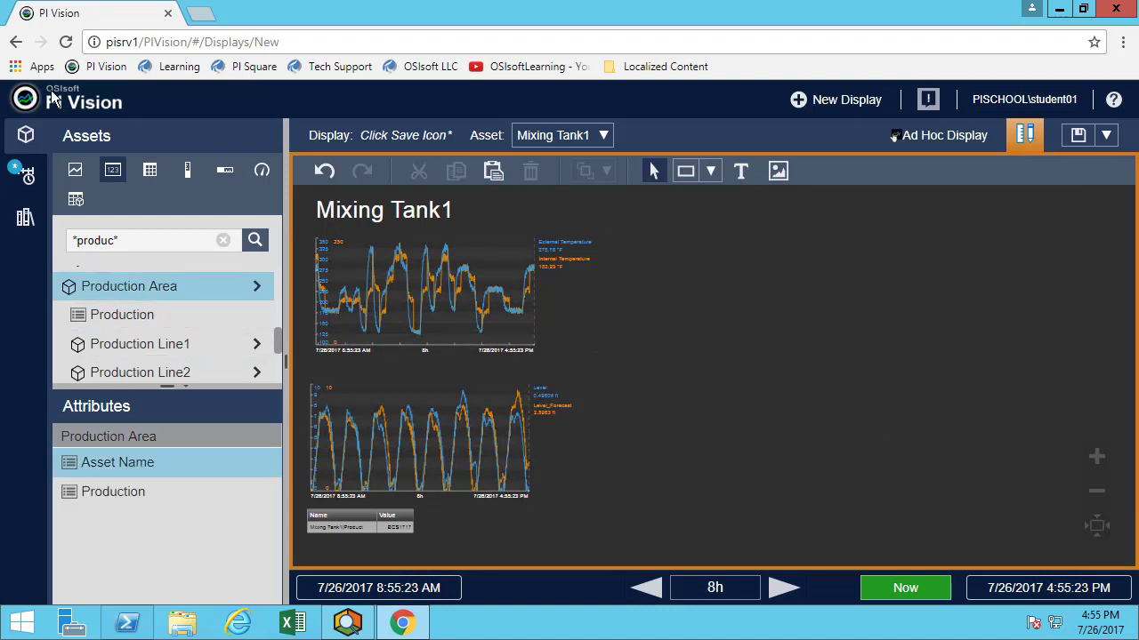
pyautogui.moveTo(115, 460)
pyautogui.mouseDown()
pyautogui.moveTo(725, 170)
pyautogui.moveTo(708, 219)
pyautogui.mouseUp()
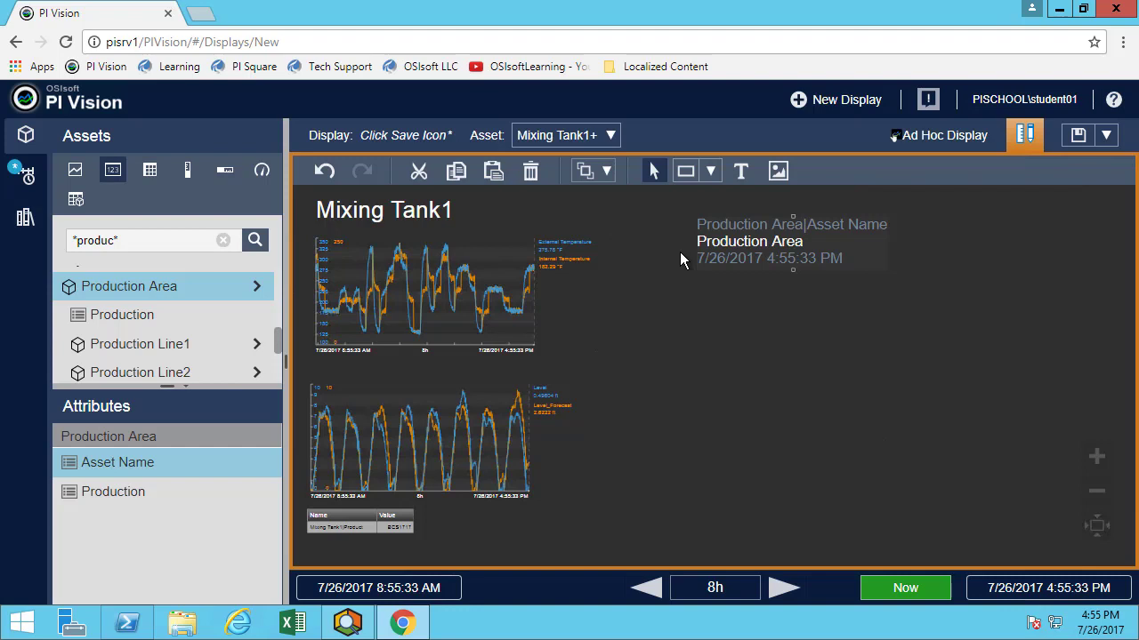
# Delete the plain value block and place a copy of the Mixing Tank1 title to its right
pyautogui.moveTo(837, 228); pyautogui.dragTo(839, 231)
pyautogui.press('Delete')
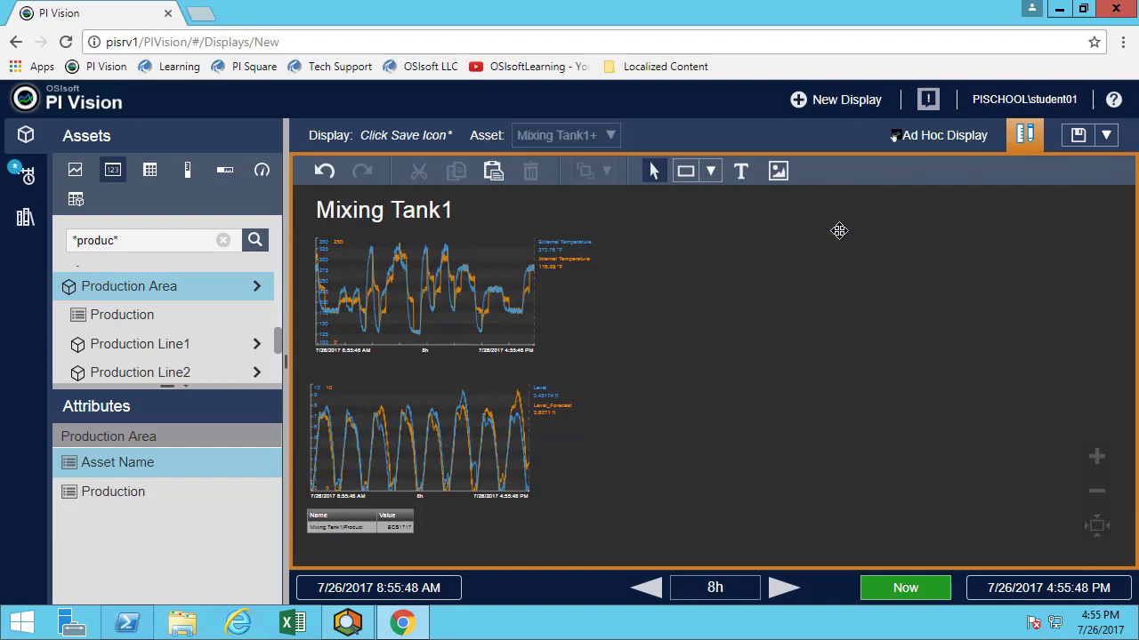
pyautogui.click(414, 209)
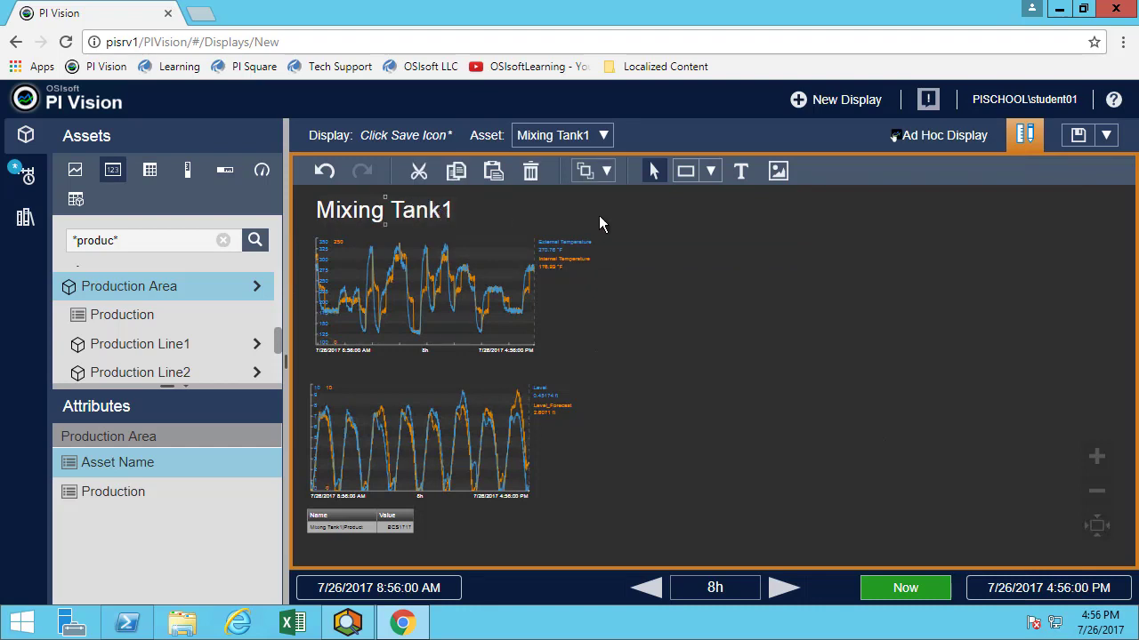
pyautogui.hotkey('ctrl', 'c')
pyautogui.hotkey('ctrl', 'v')
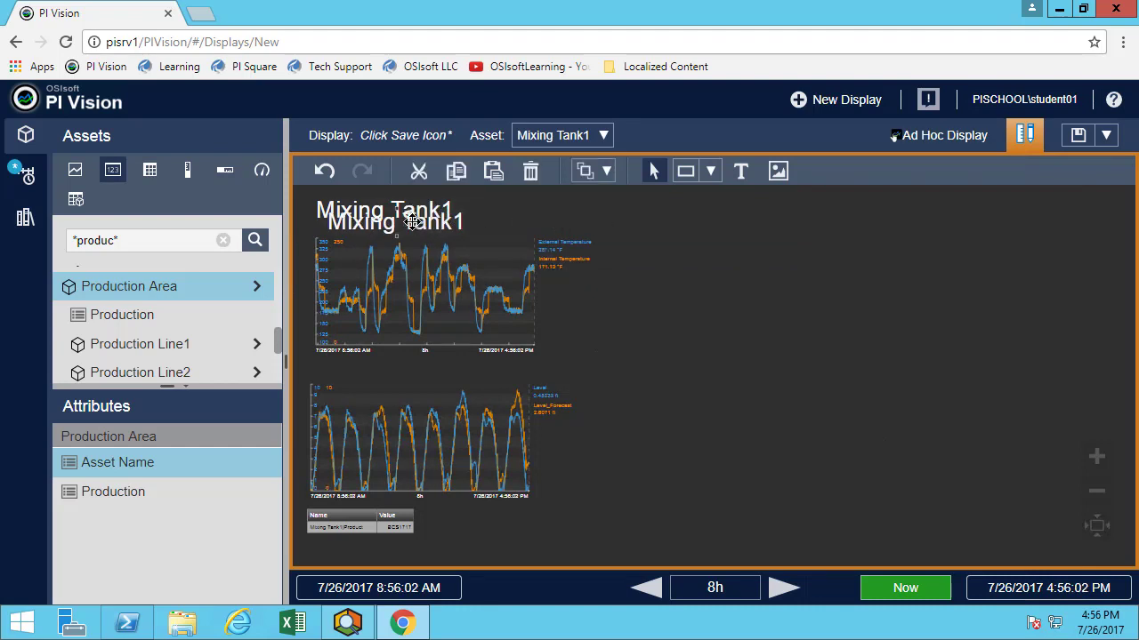
pyautogui.moveTo(412, 222)
pyautogui.mouseDown()
pyautogui.moveTo(701, 218)
pyautogui.moveTo(711, 232)
pyautogui.mouseUp()
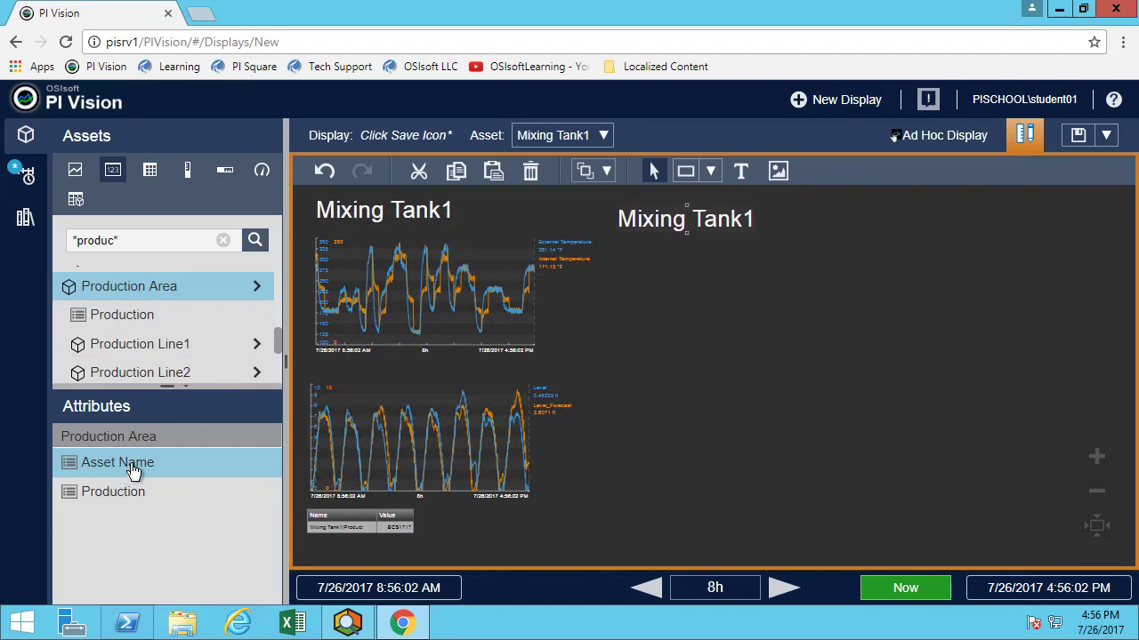
# Drop Production Area's Asset Name onto the copy and align it with Mixing Tank1
pyautogui.moveTo(132, 472); pyautogui.dragTo(683, 220)
pyautogui.click(663, 240)
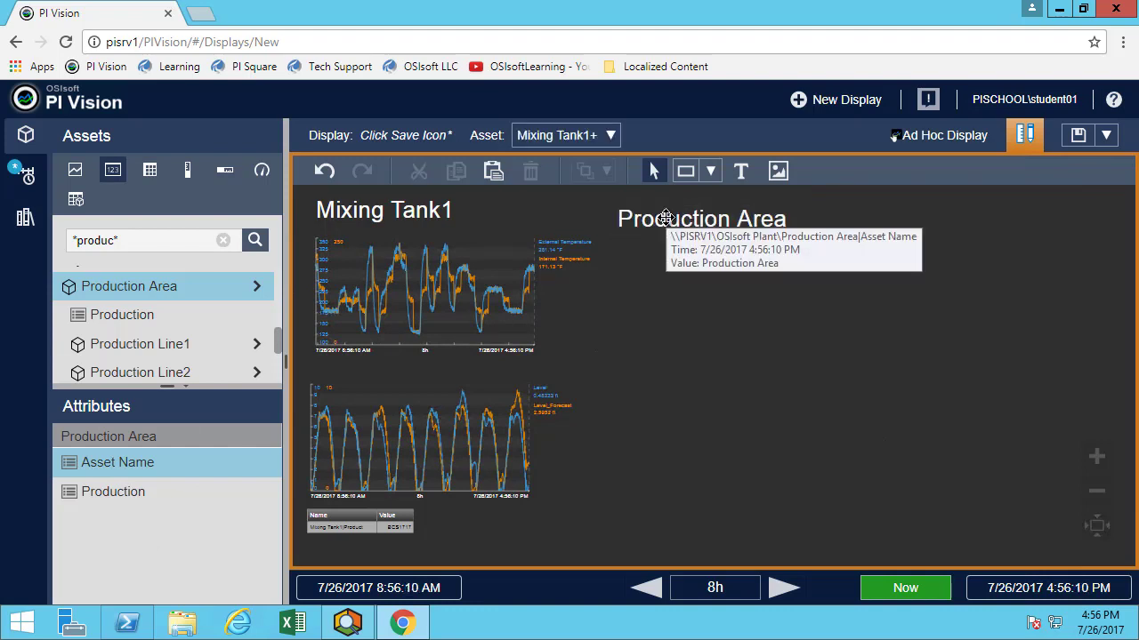
pyautogui.moveTo(666, 217); pyautogui.dragTo(669, 210)
pyautogui.click(674, 255)
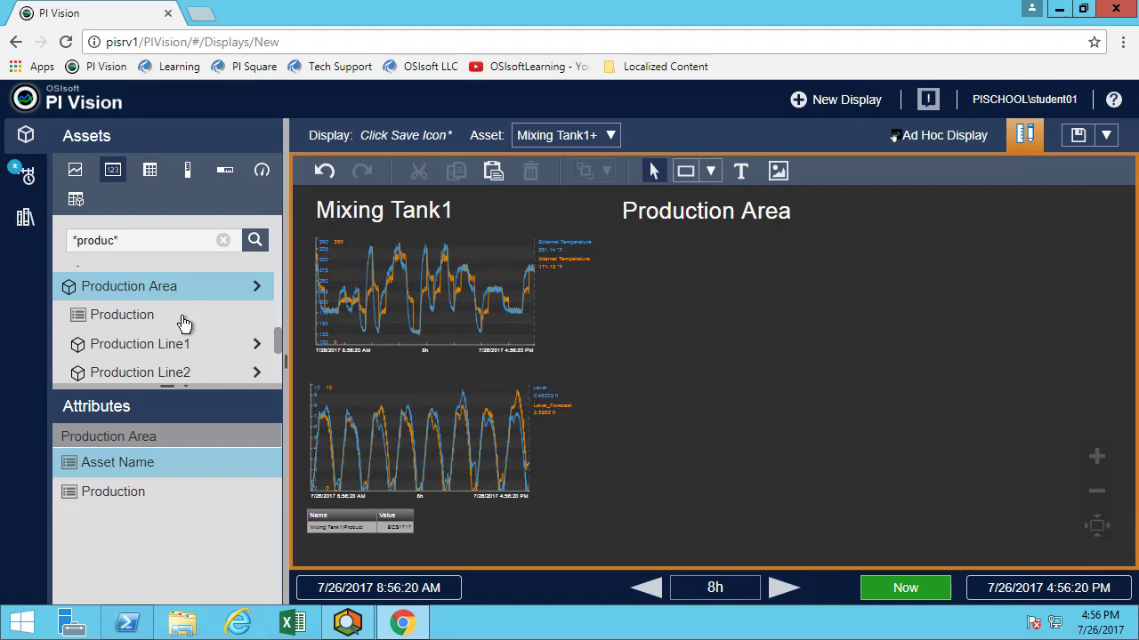
# Show Production Line1's attributes and duplicate the Production Area title just below it
pyautogui.click(153, 347)
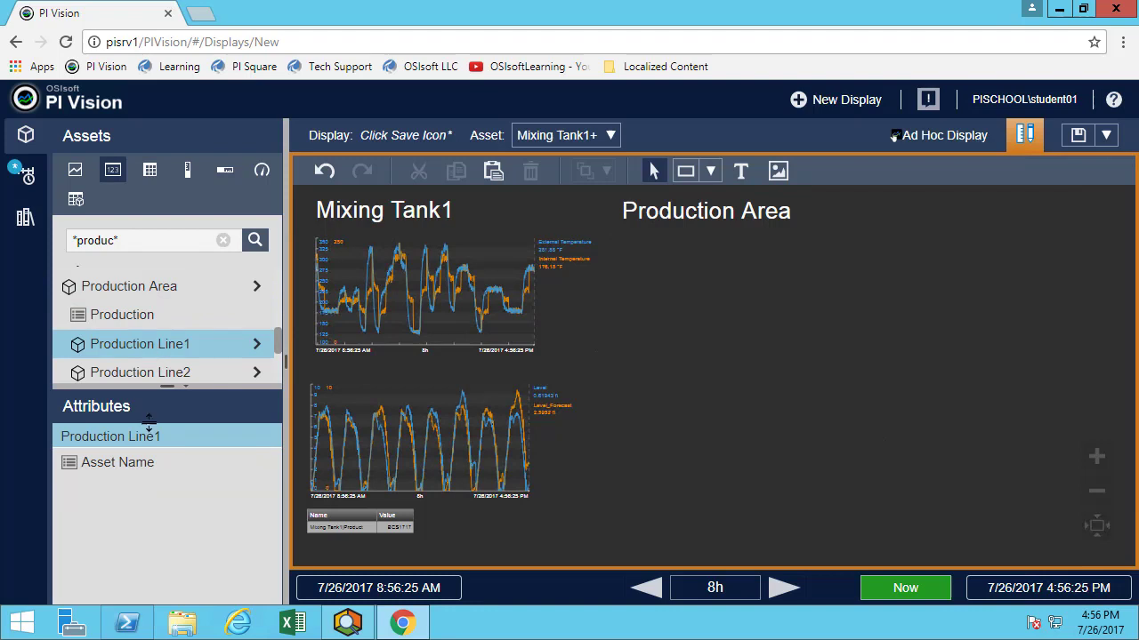
pyautogui.click(680, 213)
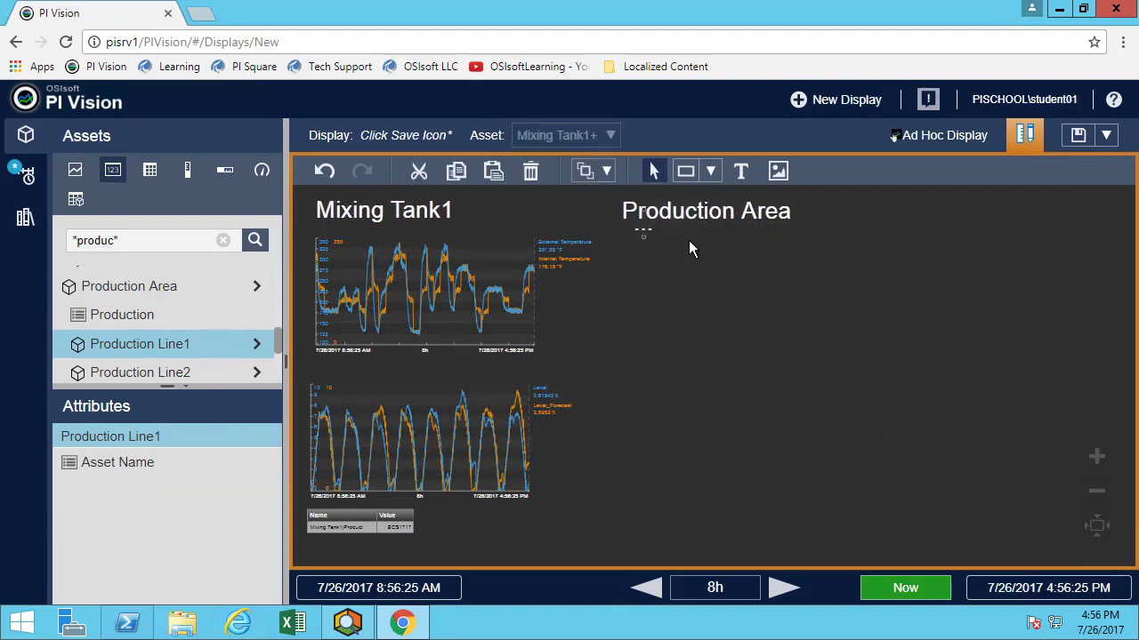
pyautogui.hotkey('ctrl', 'c')
pyautogui.hotkey('ctrl', 'v')
pyautogui.moveTo(675, 227); pyautogui.dragTo(663, 242)
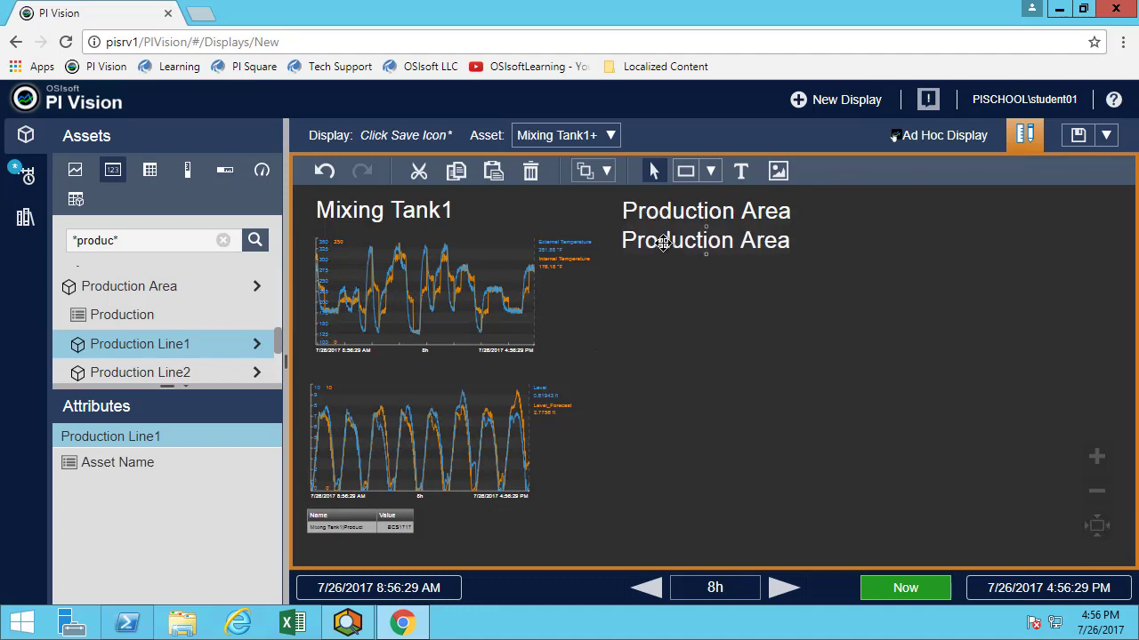
# Drop Production Line1's Asset Name onto the copy and move it beside Mixing Tank1
pyautogui.click(171, 464)
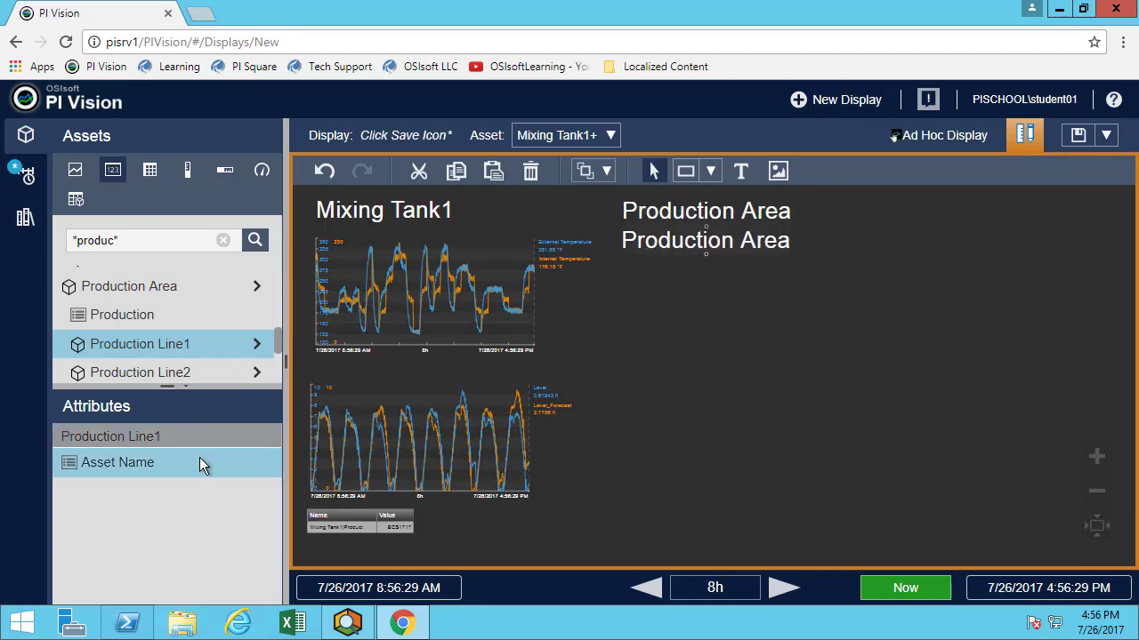
pyautogui.moveTo(169, 465); pyautogui.dragTo(663, 243)
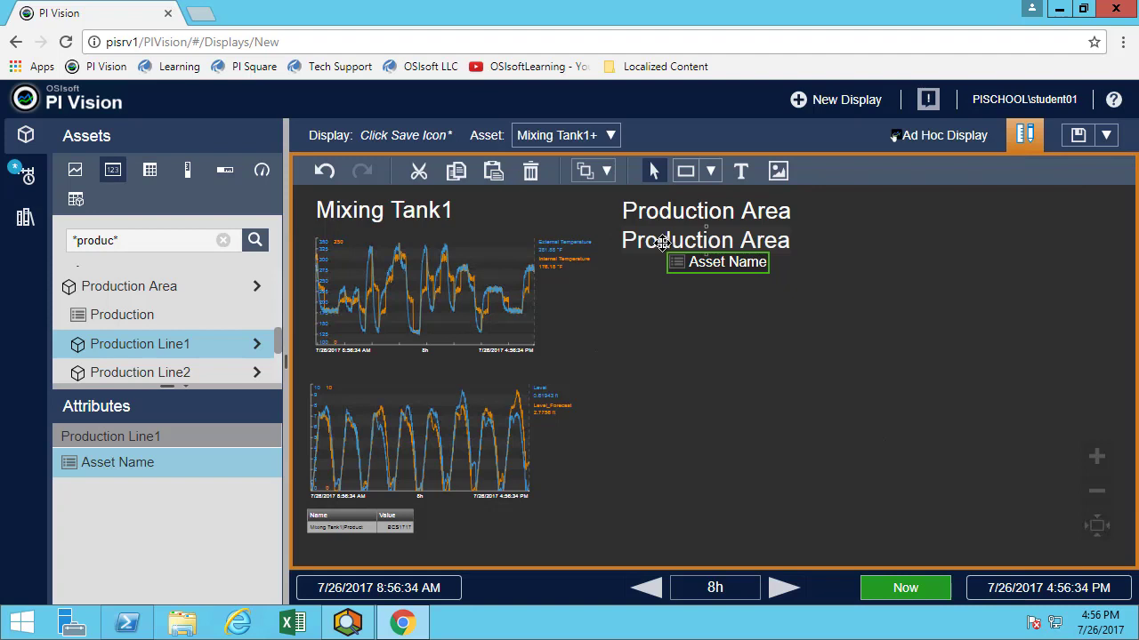
pyautogui.moveTo(662, 243)
pyautogui.mouseDown()
pyautogui.moveTo(673, 245)
pyautogui.moveTo(671, 269)
pyautogui.mouseUp()
pyautogui.click(673, 288)
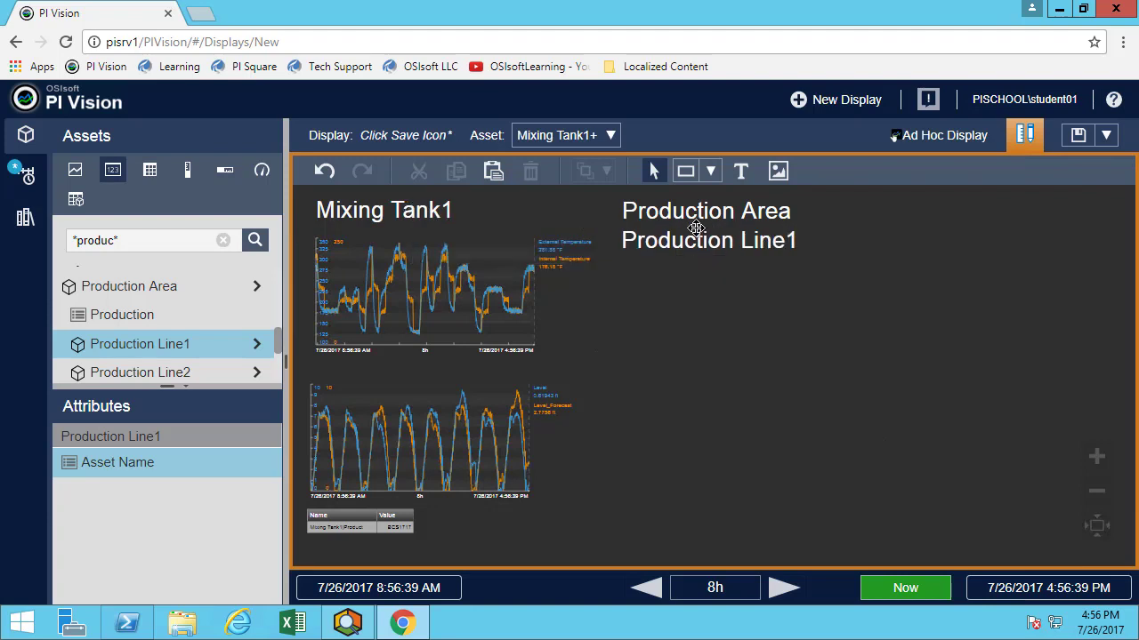
pyautogui.moveTo(692, 240); pyautogui.dragTo(535, 213)
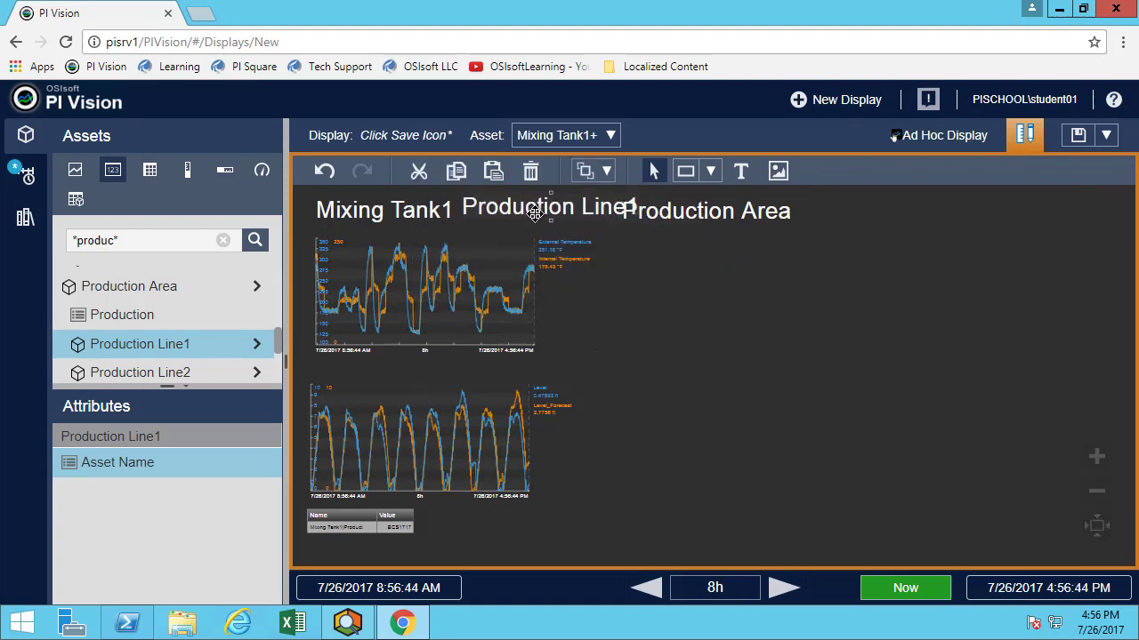
pyautogui.click(689, 218)
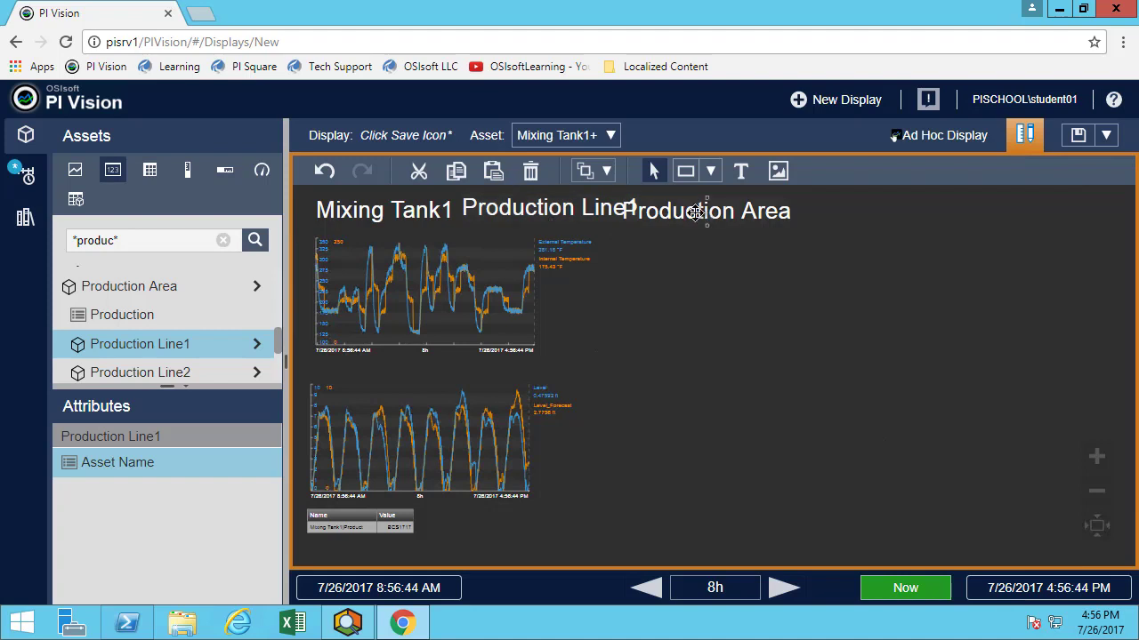
# Move the Mixing Tank1 title, both trends and table down, left-align them, and restagger Production Line1
pyautogui.keyDown('ctrl'); pyautogui.click(351, 273); pyautogui.keyUp('ctrl')
pyautogui.keyDown('ctrl'); pyautogui.click(378, 432); pyautogui.keyUp('ctrl')
pyautogui.keyDown('ctrl'); pyautogui.click(388, 533); pyautogui.keyUp('ctrl')
pyautogui.moveTo(388, 450); pyautogui.dragTo(386, 464)
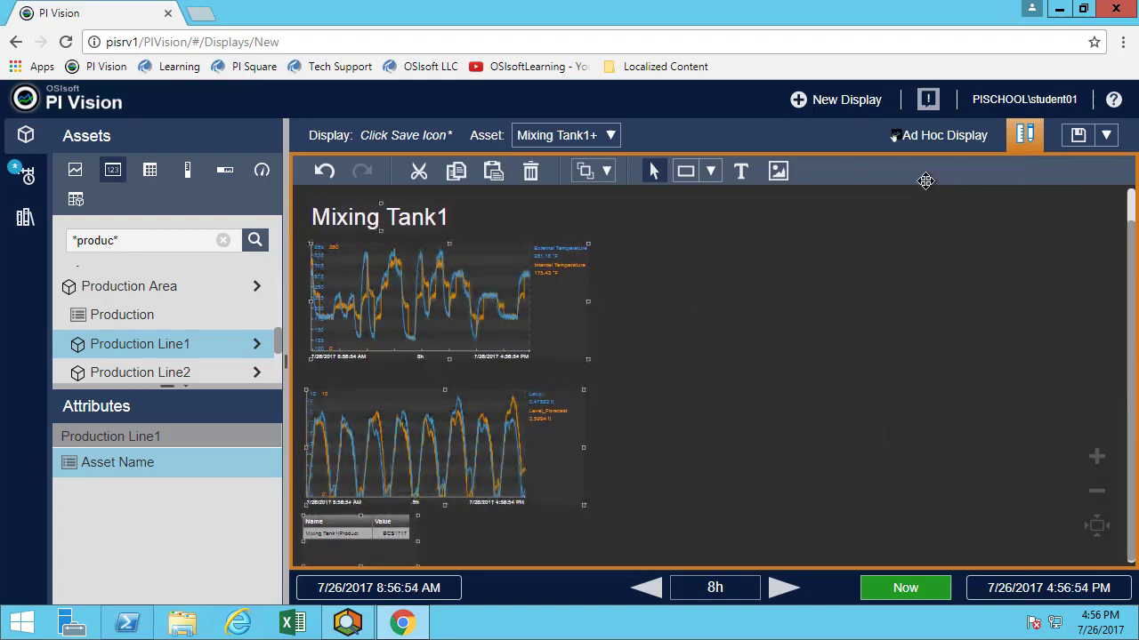
pyautogui.click(606, 171)
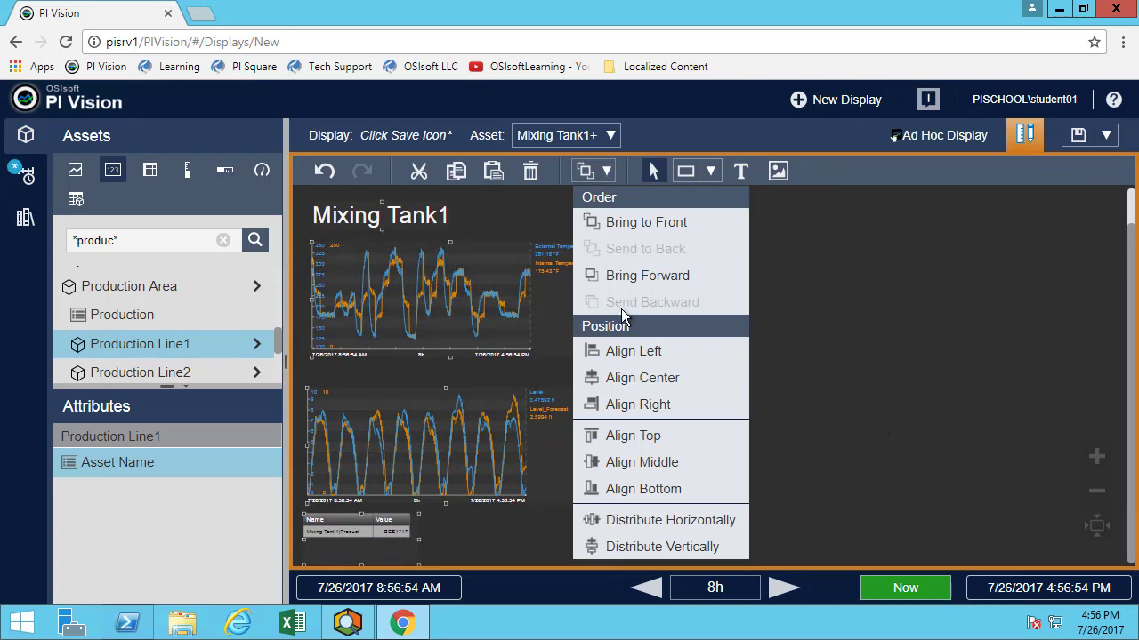
pyautogui.click(614, 352)
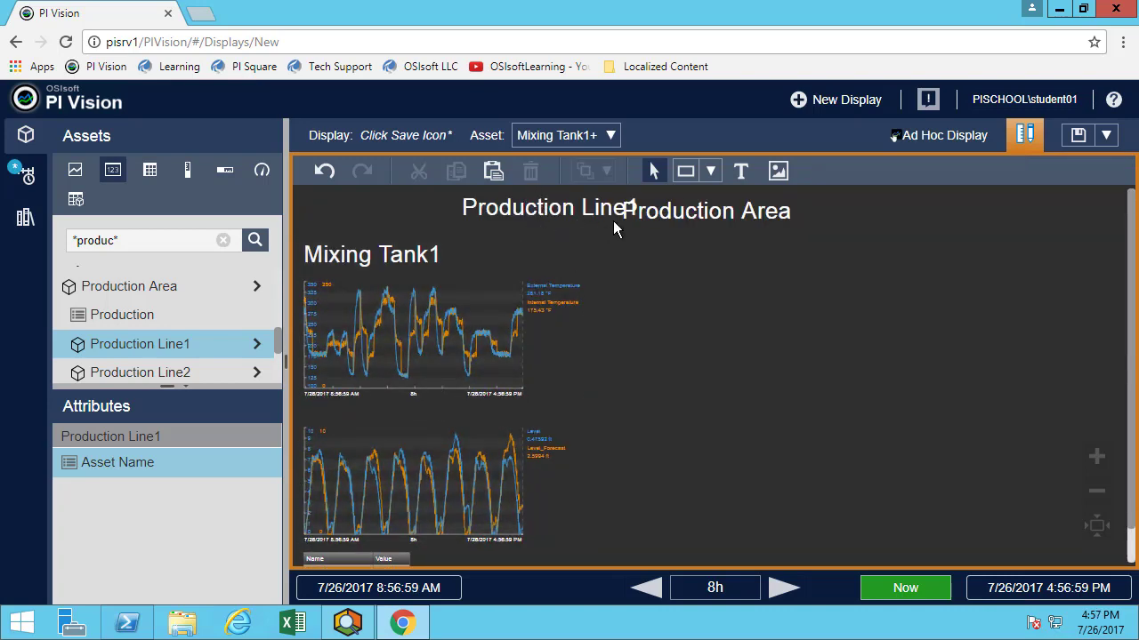
pyautogui.moveTo(547, 222); pyautogui.dragTo(533, 240)
pyautogui.click(667, 248)
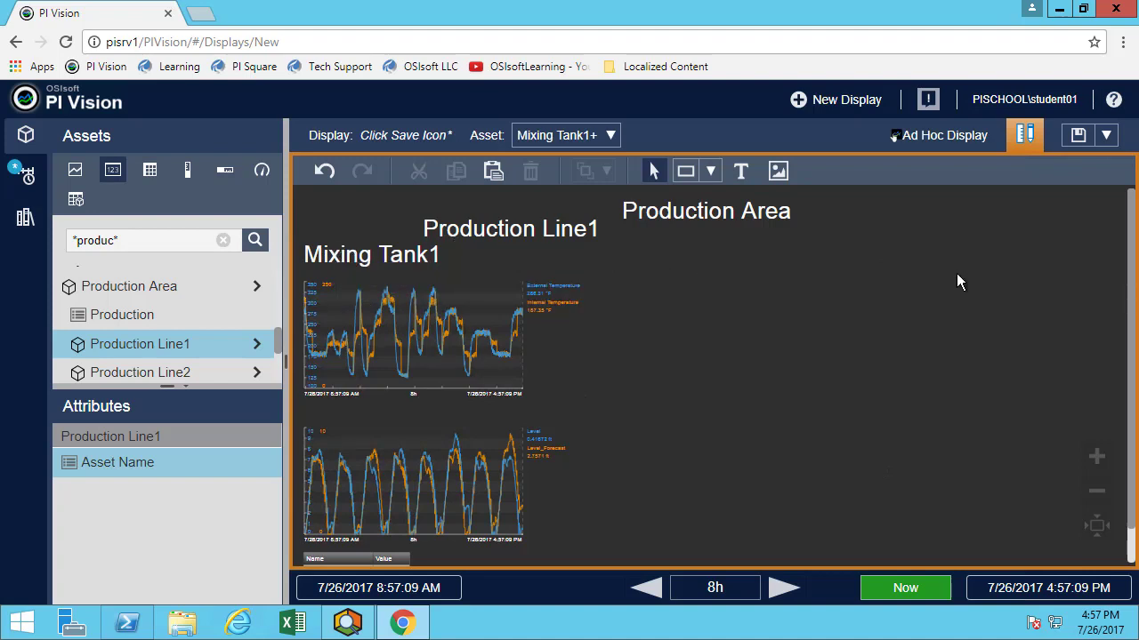
# Discard the unsaved display and open the Production Area Dashboard from All Displays
pyautogui.click(99, 116)
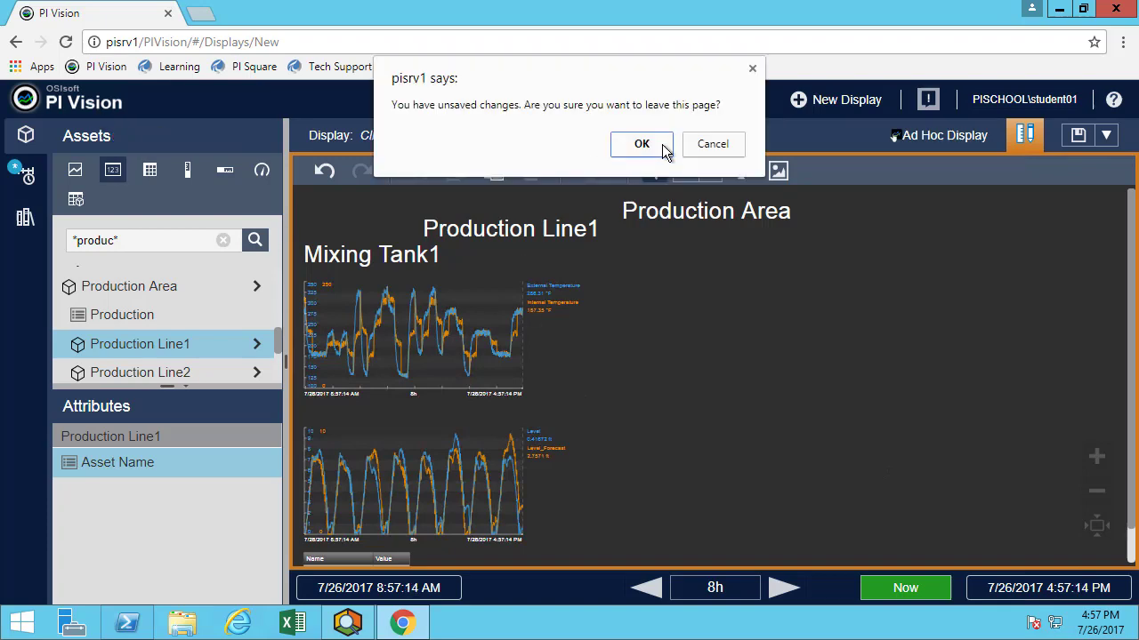
pyautogui.click(658, 146)
pyautogui.click(501, 266)
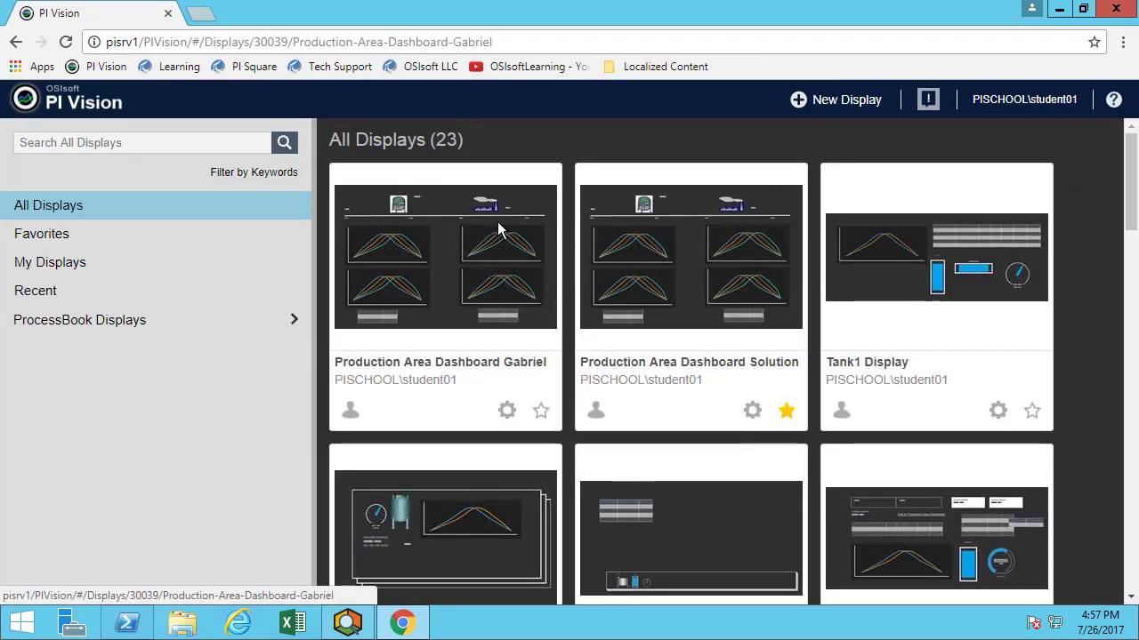